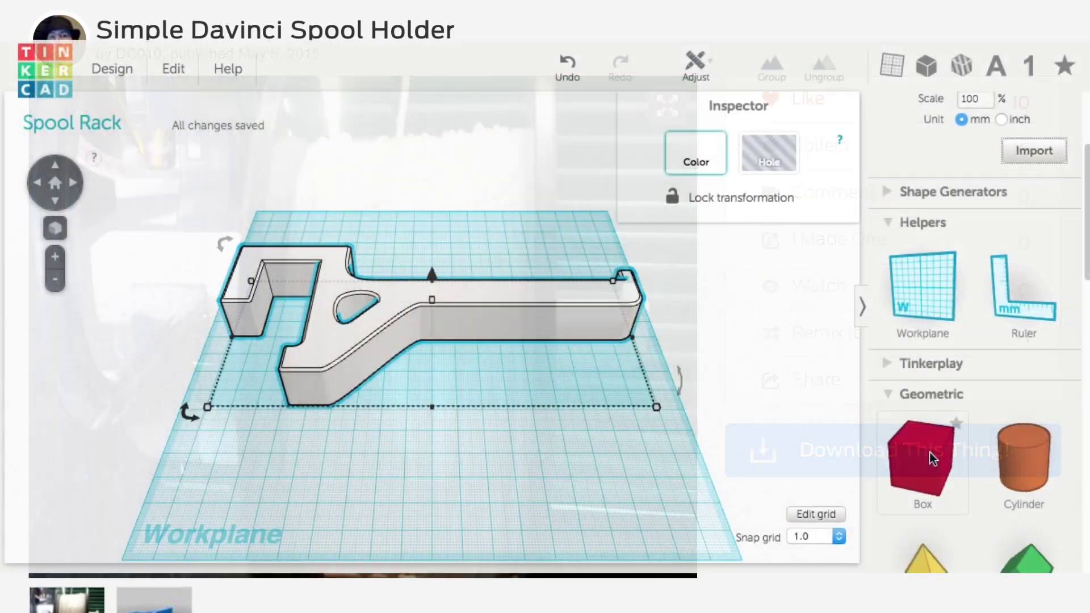
# Place a box beside the rack's U-shaped end and set the snap grid to 0.1
pyautogui.moveTo(922, 460); pyautogui.dragTo(257, 390)
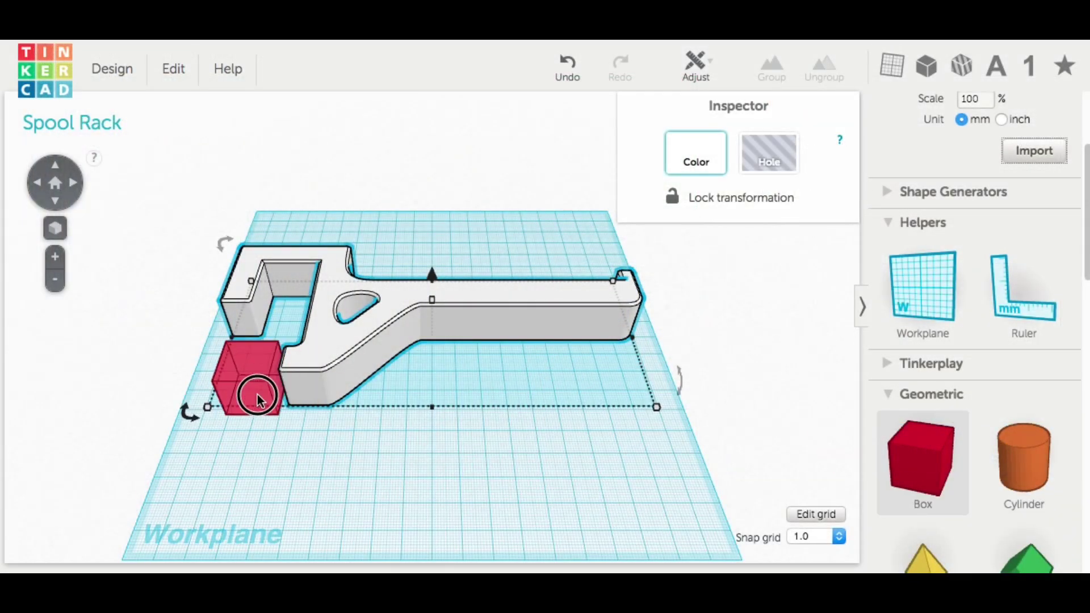
pyautogui.click(830, 540)
pyautogui.click(828, 494)
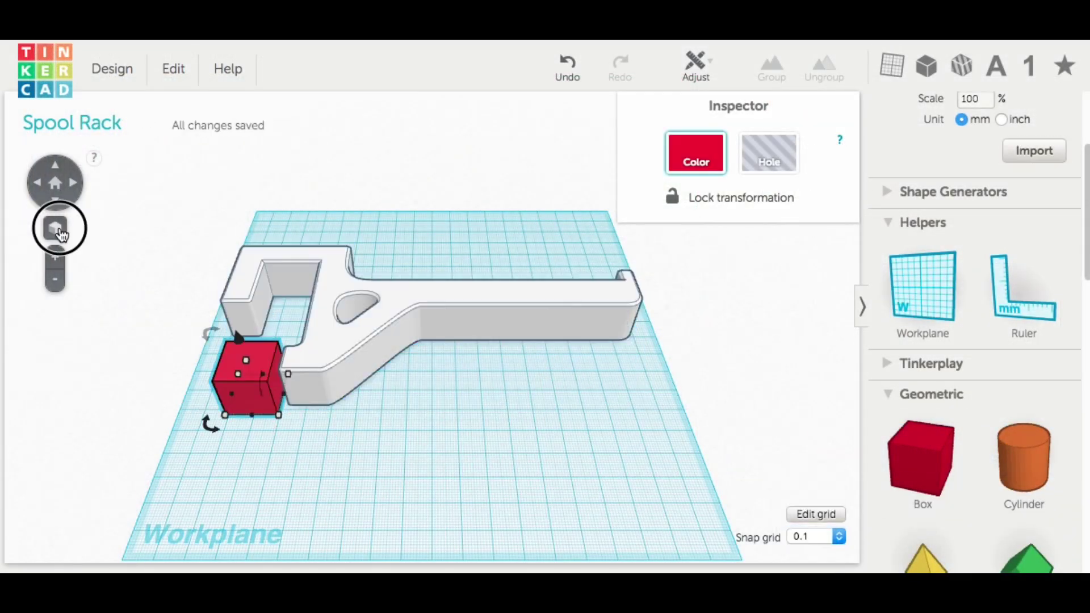
pyautogui.click(55, 229)
pyautogui.moveTo(475, 424); pyautogui.dragTo(530, 406)
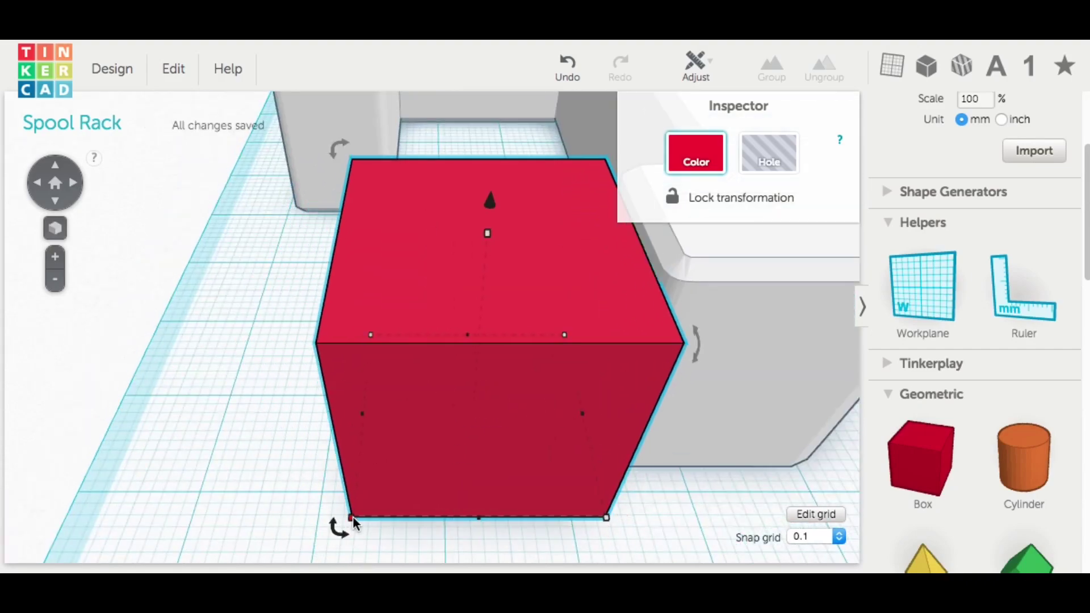
# Resize the box over the rack end, 102.50 mm wide and 25.10 mm tall
pyautogui.moveTo(353, 523); pyautogui.dragTo(153, 525)
pyautogui.moveTo(153, 525); pyautogui.dragTo(560, 460, button='right')
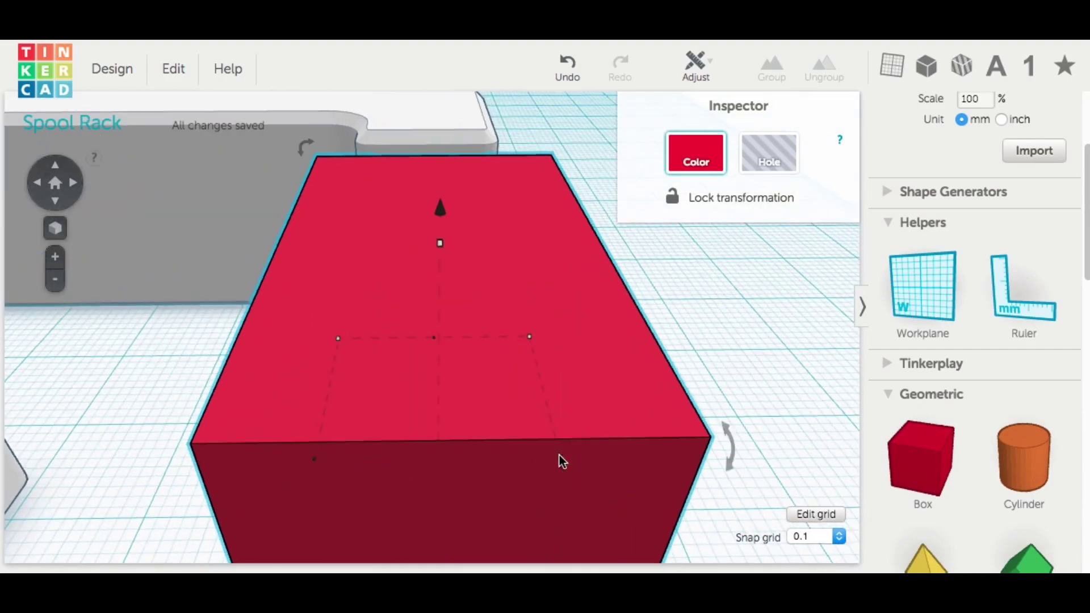
pyautogui.scroll(-5, 561, 460)
pyautogui.moveTo(388, 429); pyautogui.dragTo(27, 442)
pyautogui.moveTo(255, 284); pyautogui.dragTo(244, 284)
pyautogui.moveTo(213, 301); pyautogui.dragTo(549, 287, button='right')
pyautogui.scroll(-5, 452, 392)
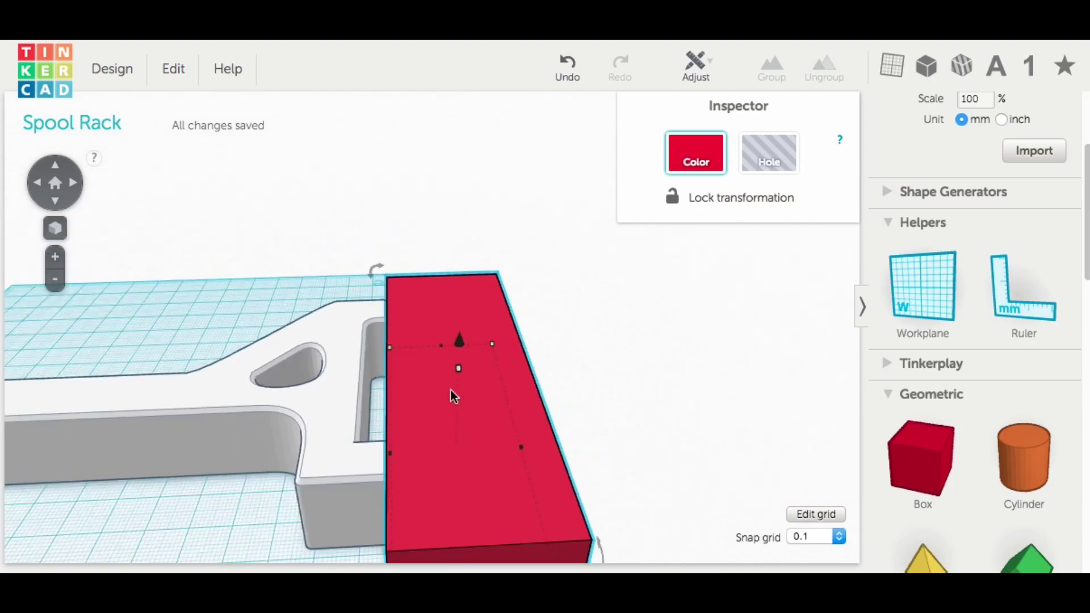
# Make the box a hole and group it with the rack to cut off the end
pyautogui.click(773, 144)
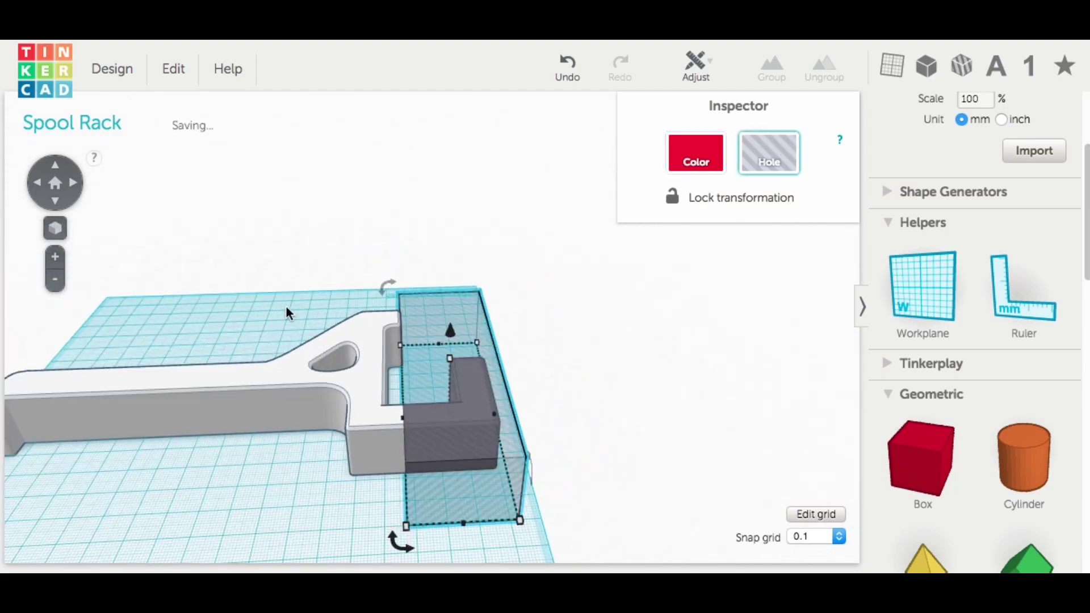
pyautogui.moveTo(268, 312); pyautogui.dragTo(611, 198)
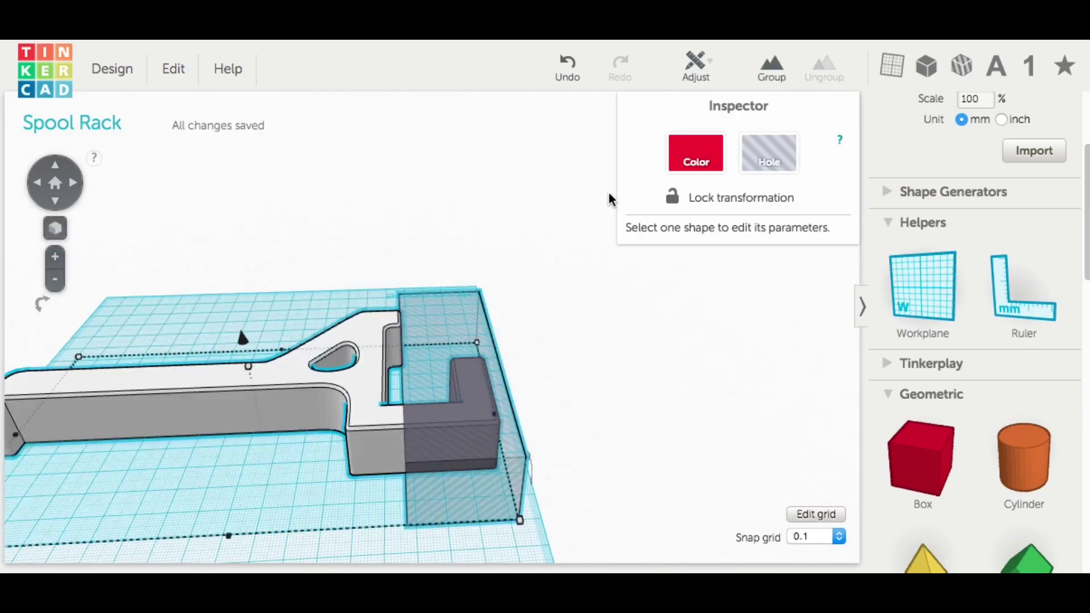
pyautogui.click(772, 68)
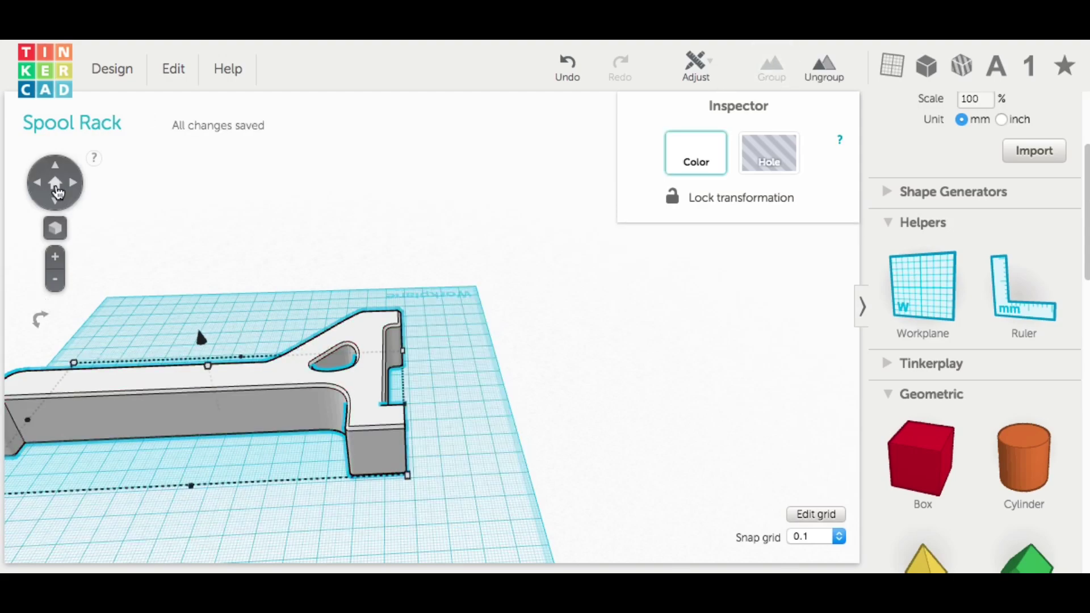
# Move the grouped rack left and place a ruler at the workplane corner
pyautogui.click(55, 183)
pyautogui.moveTo(406, 303); pyautogui.dragTo(351, 317)
pyautogui.moveTo(583, 433)
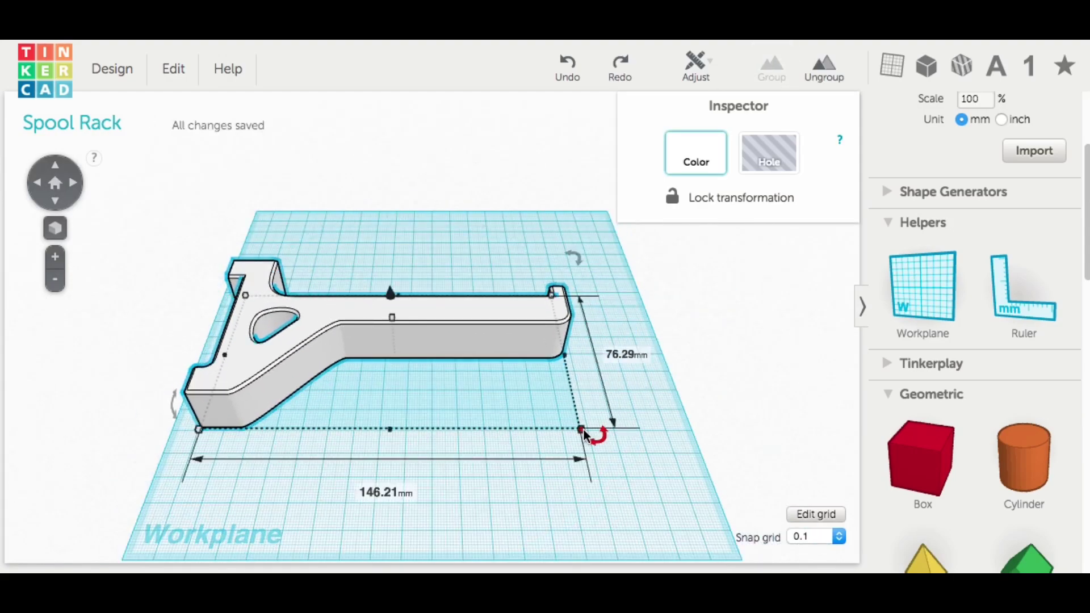
pyautogui.click(1014, 304)
pyautogui.click(686, 397)
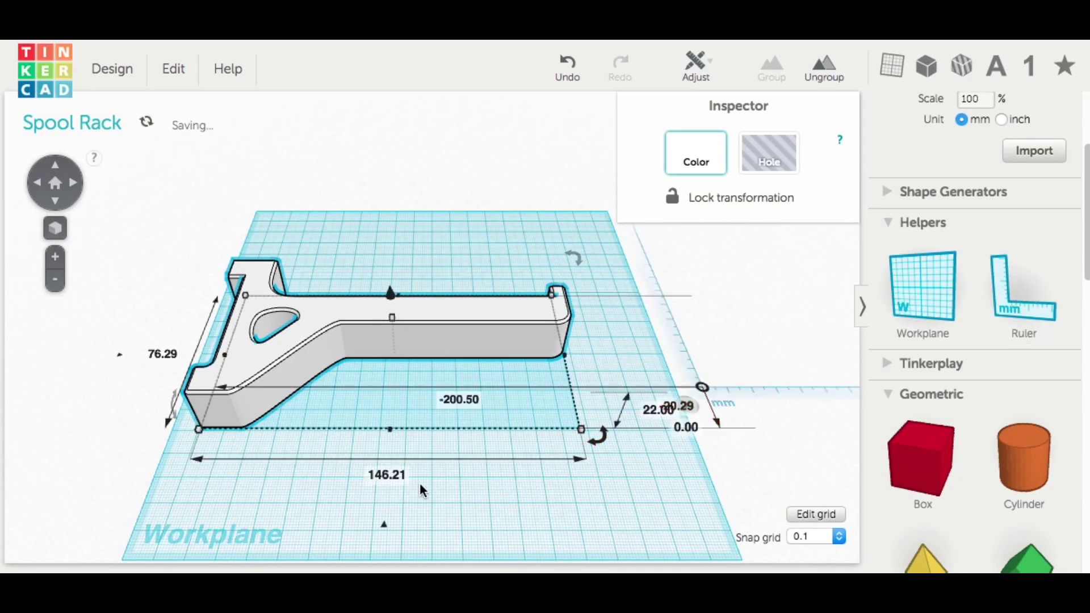
# Set the rack's length to 180.00 mm and deselect it
pyautogui.click(378, 479)
pyautogui.write('180')
pyautogui.press('Return')
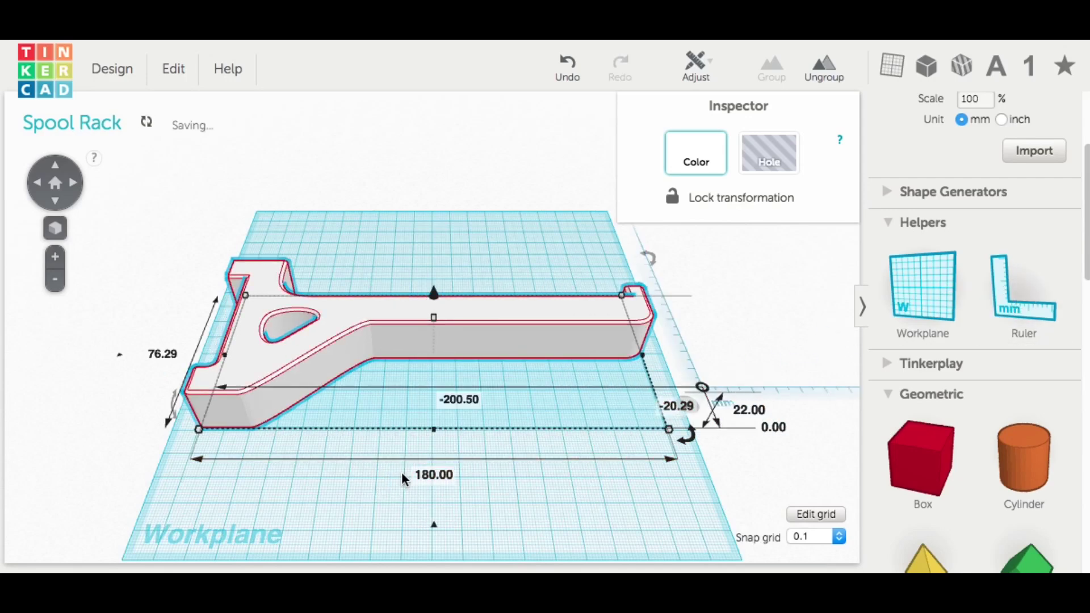
pyautogui.click(384, 481)
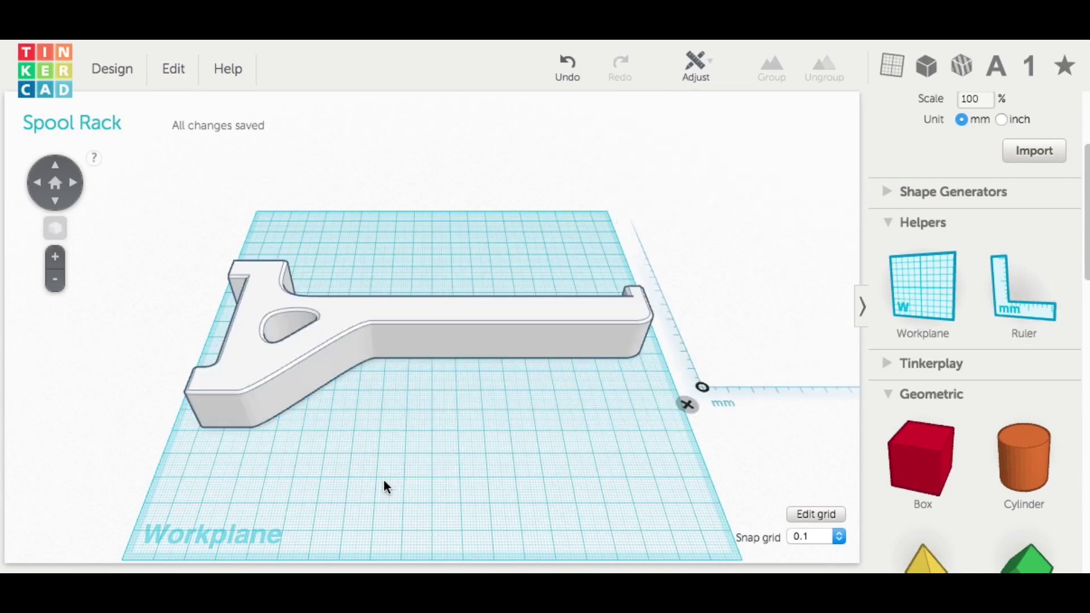
# Add a 5 × 5 mm cylinder, 68.20 mm long, tipped onto its side
pyautogui.moveTo(1027, 465); pyautogui.dragTo(458, 424)
pyautogui.click(476, 487)
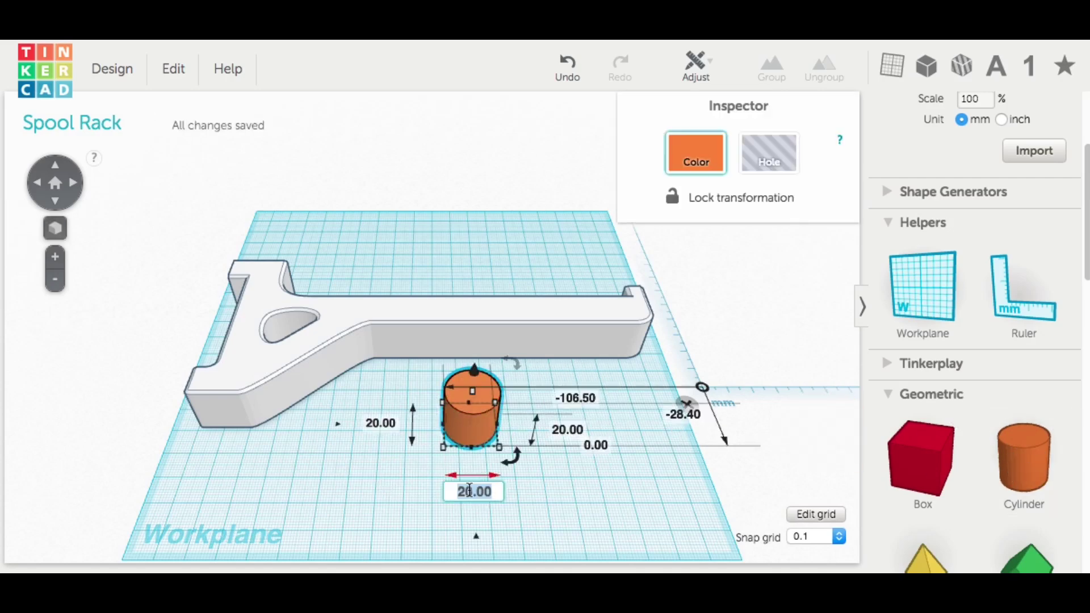
pyautogui.press('Return')
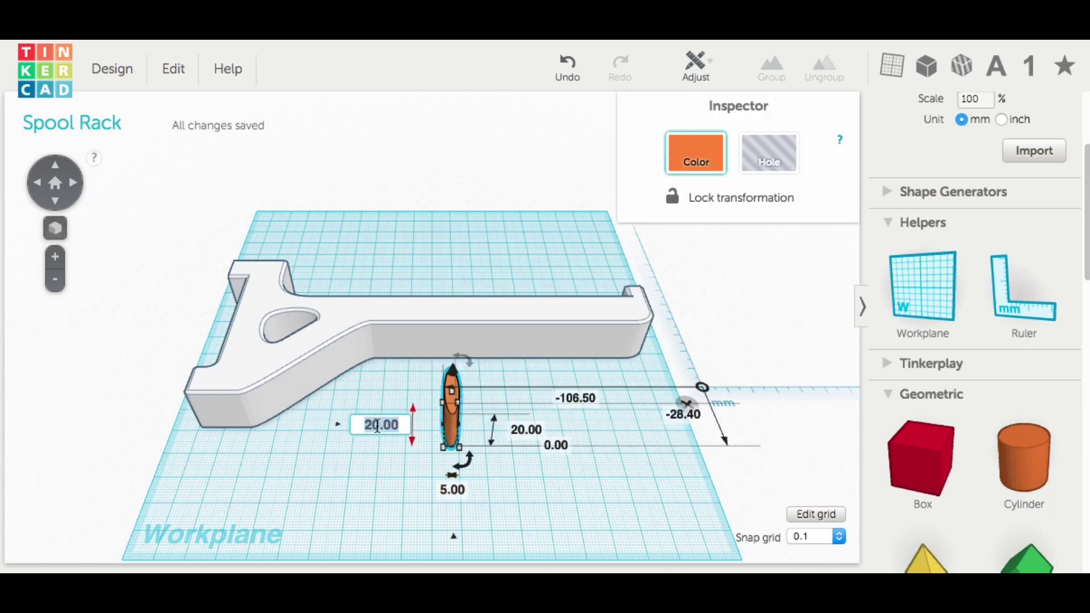
pyautogui.write('5')
pyautogui.press('Return')
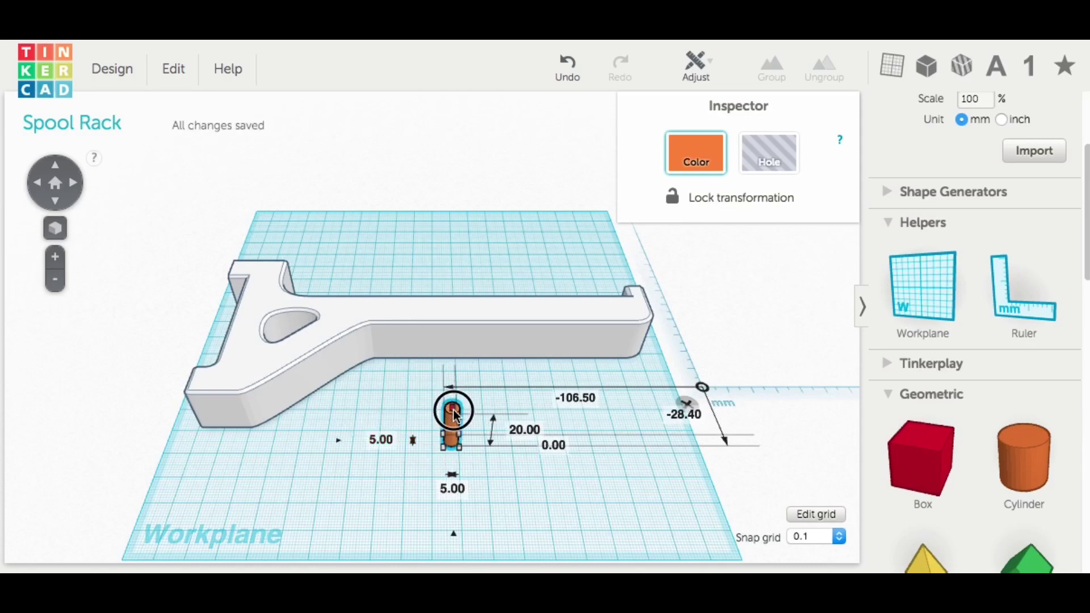
pyautogui.moveTo(454, 414); pyautogui.dragTo(549, 382)
# Position the cylinder through the rack's end at 10.10 mm elevation
pyautogui.moveTo(455, 388); pyautogui.dragTo(256, 372)
pyautogui.click(60, 230)
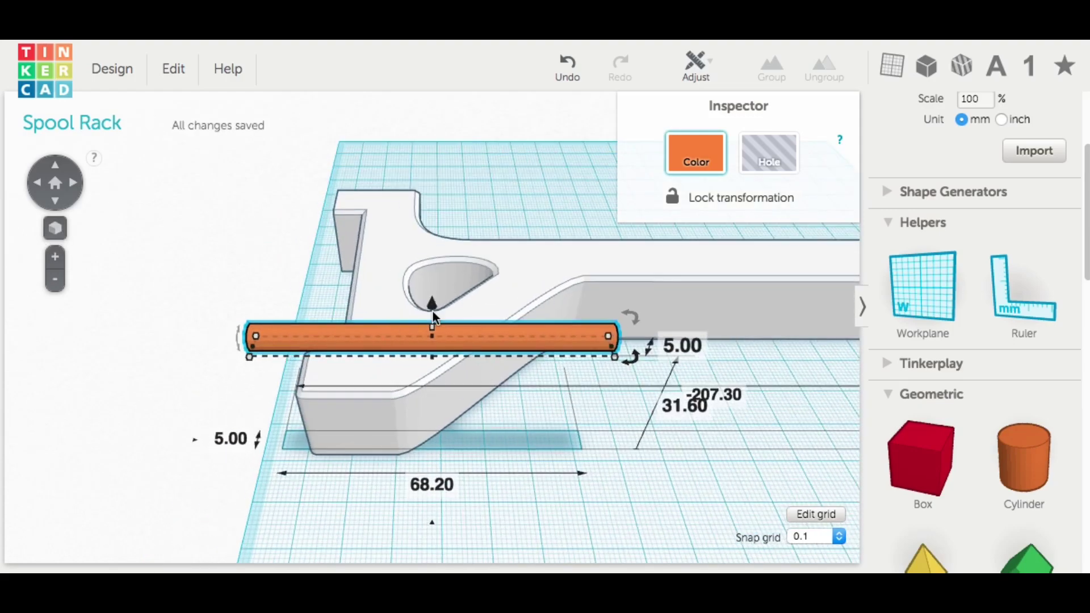
pyautogui.moveTo(433, 317); pyautogui.dragTo(442, 382)
pyautogui.moveTo(443, 386); pyautogui.dragTo(650, 382, button='right')
pyautogui.scroll(-3, 565, 437)
pyautogui.scroll(3, 426, 475)
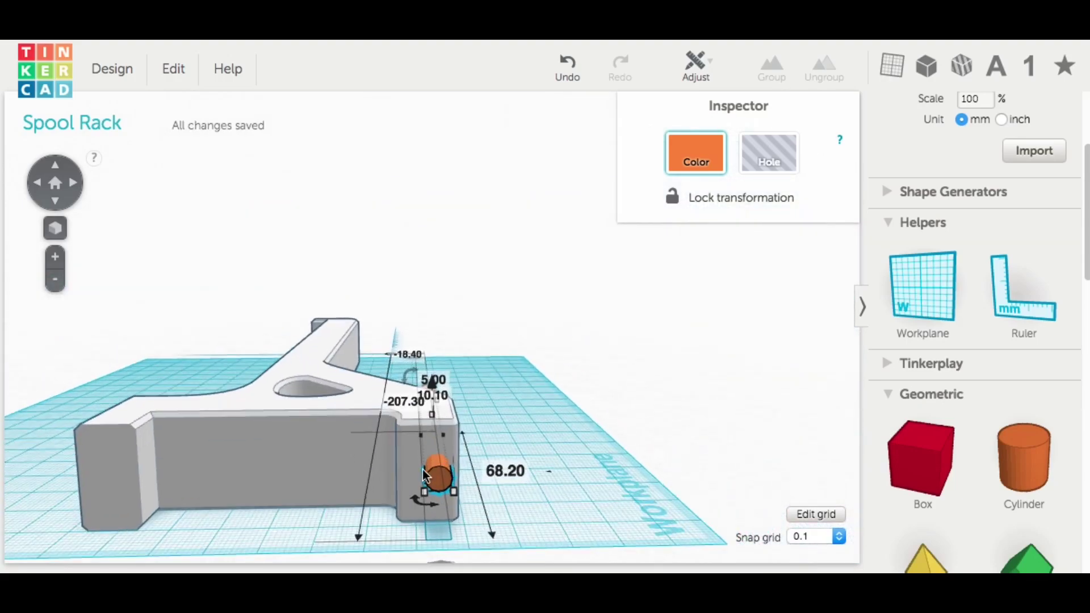
pyautogui.moveTo(426, 476); pyautogui.dragTo(430, 484)
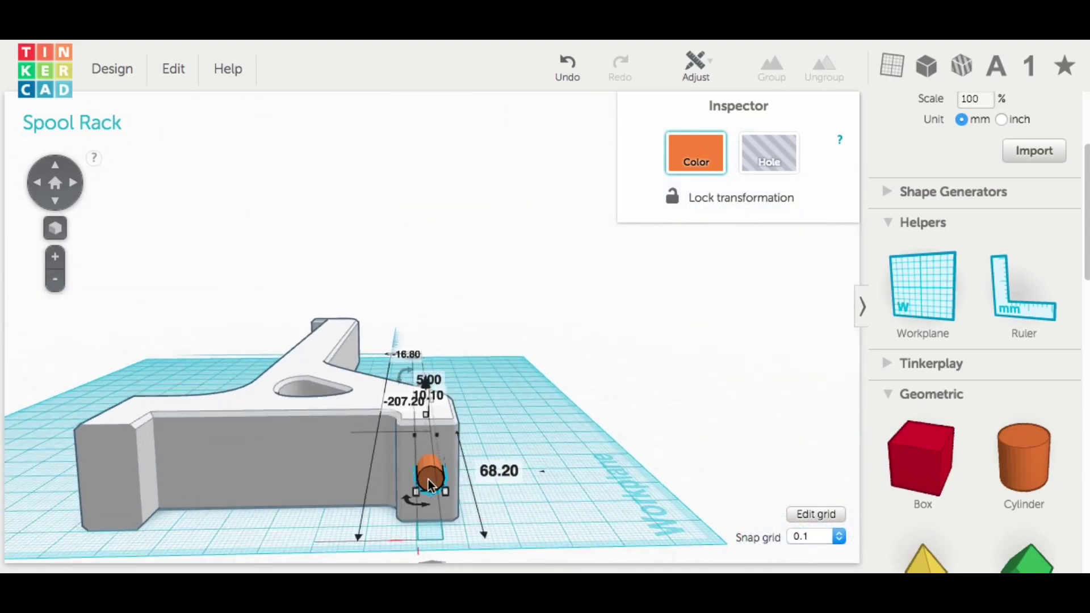
pyautogui.moveTo(542, 448); pyautogui.dragTo(279, 454, button='right')
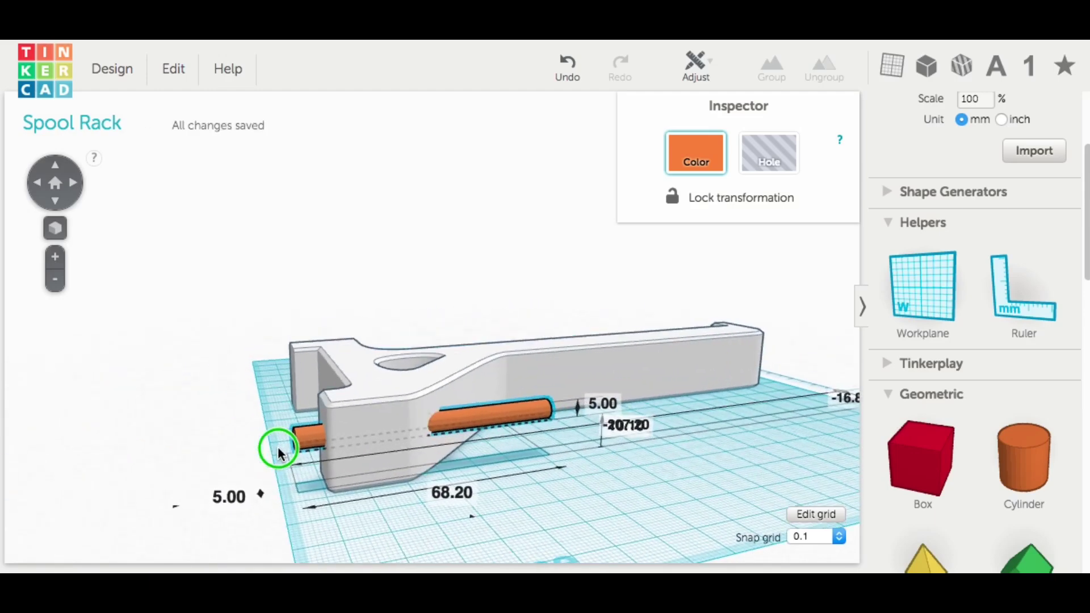
# Make the cylinder a hole and duplicate it with Edit > Duplicate
pyautogui.click(776, 156)
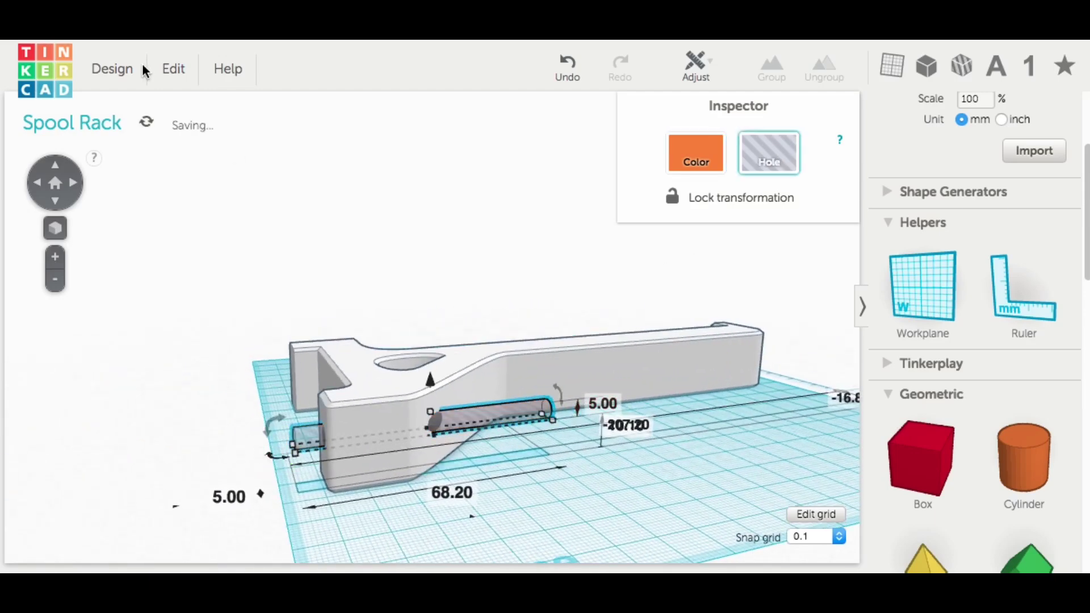
pyautogui.click(174, 69)
pyautogui.click(189, 150)
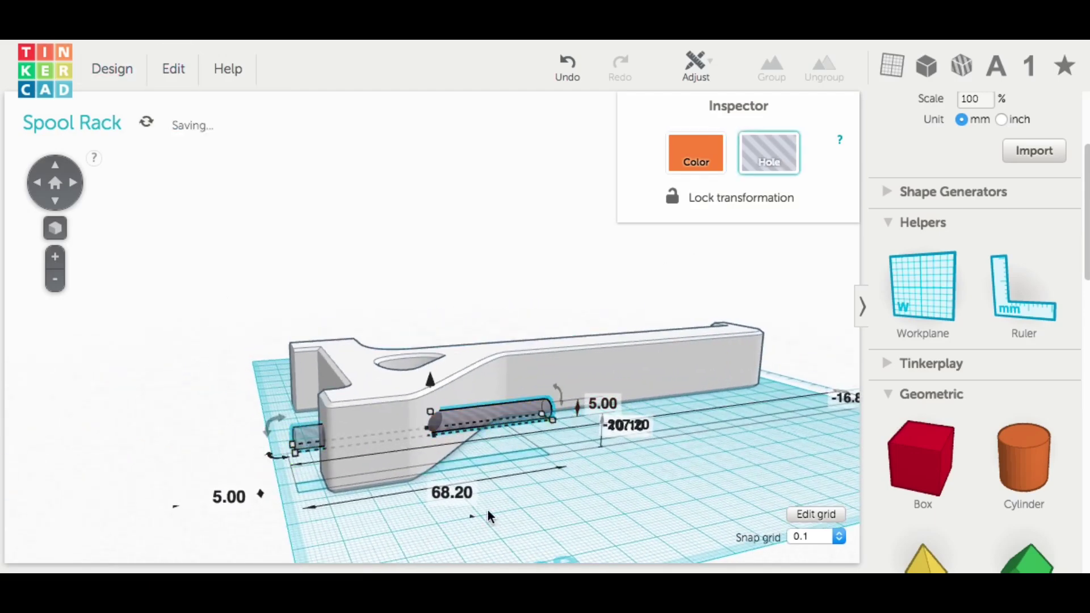
# Move the duplicate hole to the rack's opposite end, about -207.70 mm
pyautogui.moveTo(486, 516); pyautogui.dragTo(762, 478, button='right')
pyautogui.moveTo(429, 461); pyautogui.dragTo(98, 466)
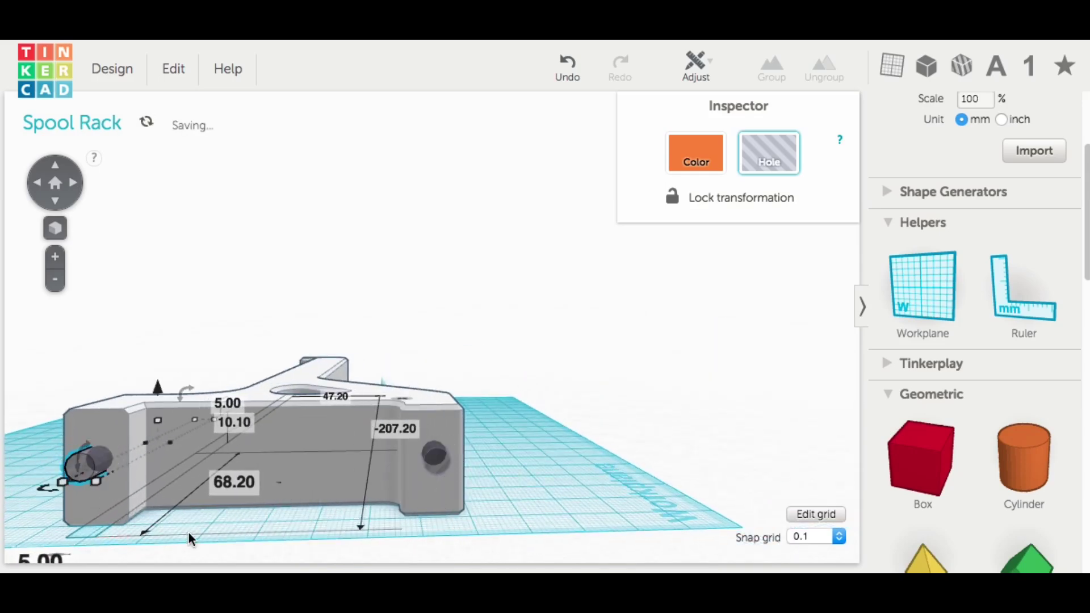
pyautogui.moveTo(229, 536); pyautogui.dragTo(367, 544, button='right')
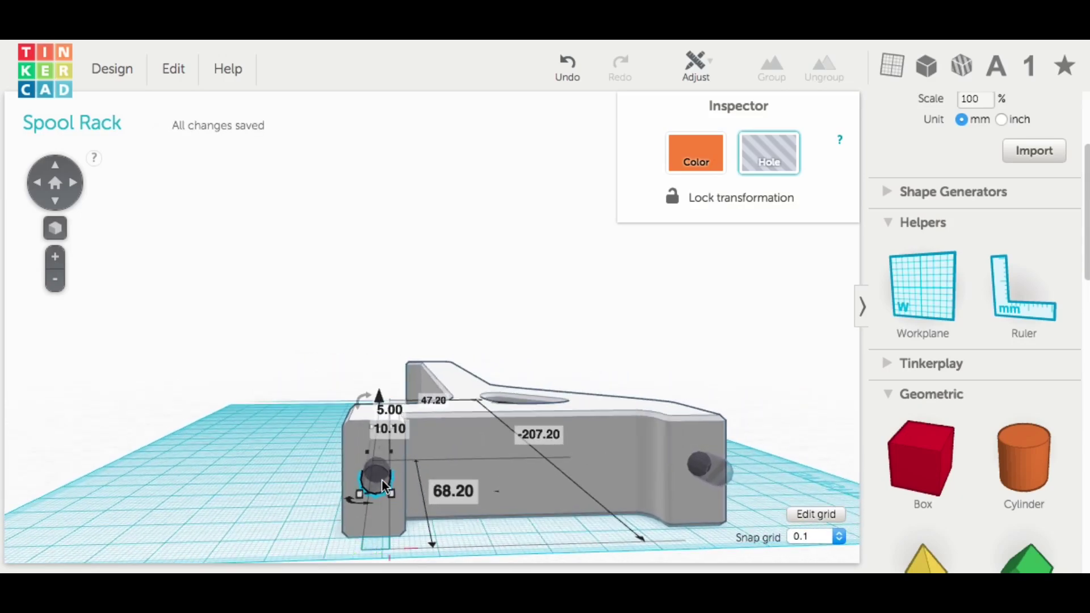
pyautogui.press('Escape')
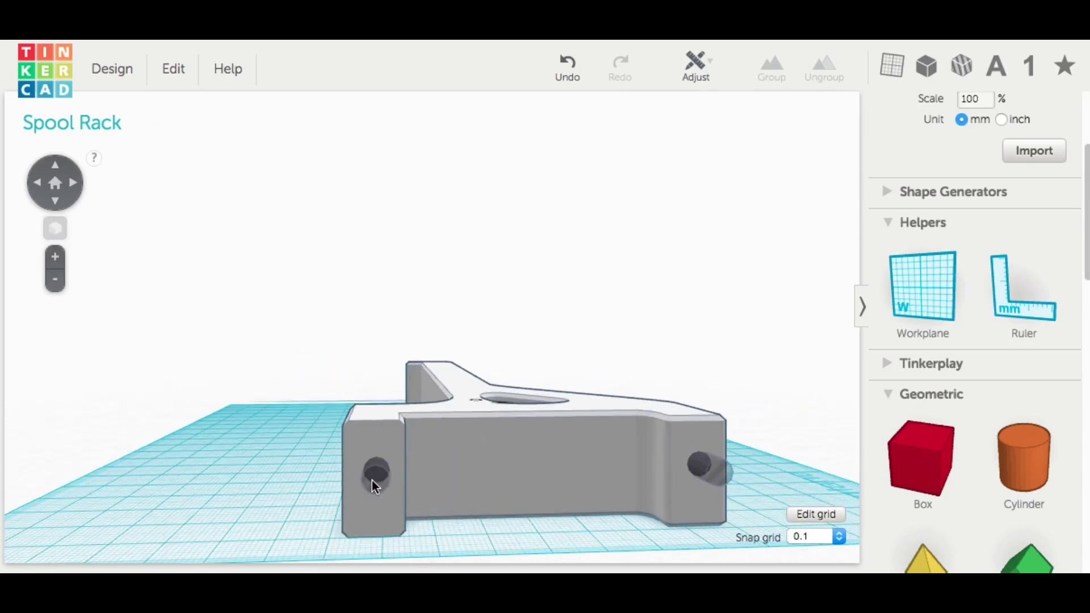
pyautogui.click(376, 478)
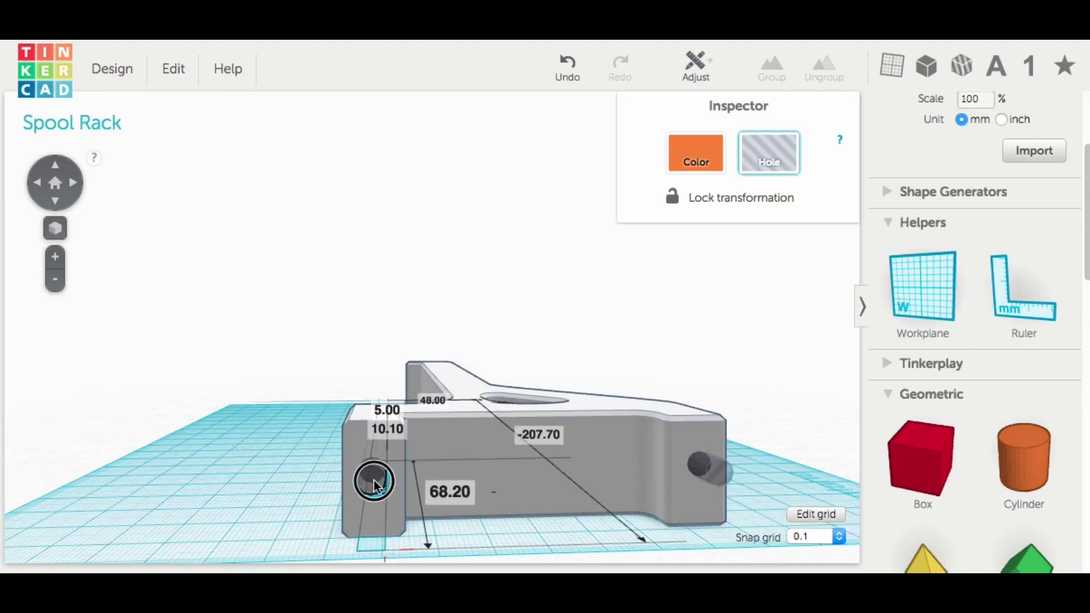
# Add a 10 × 10 mm cylinder and make it 25.30 mm tall
pyautogui.moveTo(373, 480); pyautogui.dragTo(375, 480)
pyautogui.moveTo(311, 479); pyautogui.dragTo(1021, 462, button='right')
pyautogui.moveTo(1022, 462); pyautogui.dragTo(442, 474)
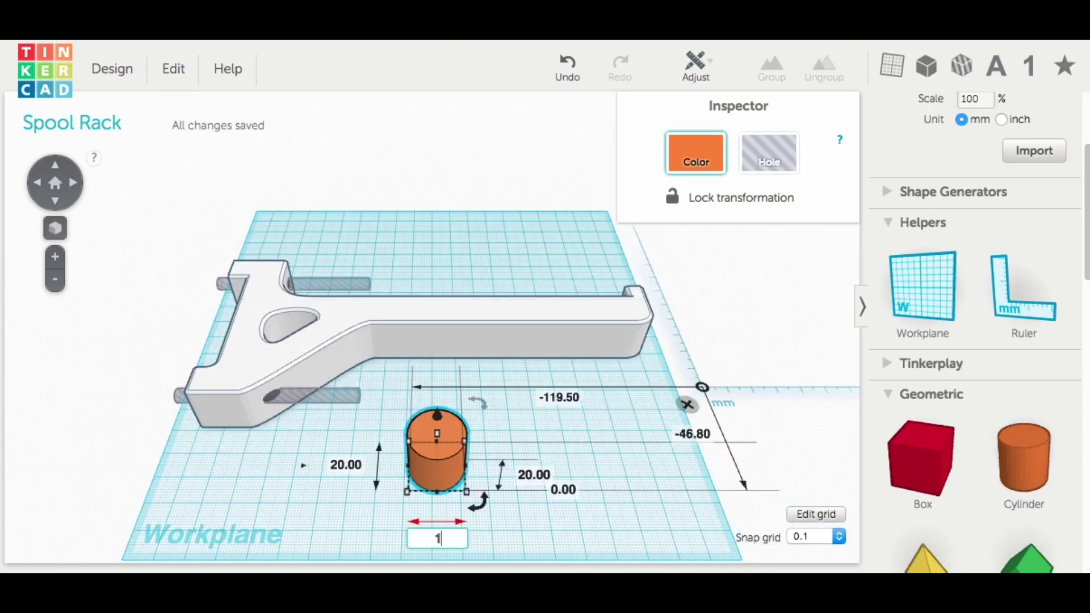
pyautogui.click(337, 471)
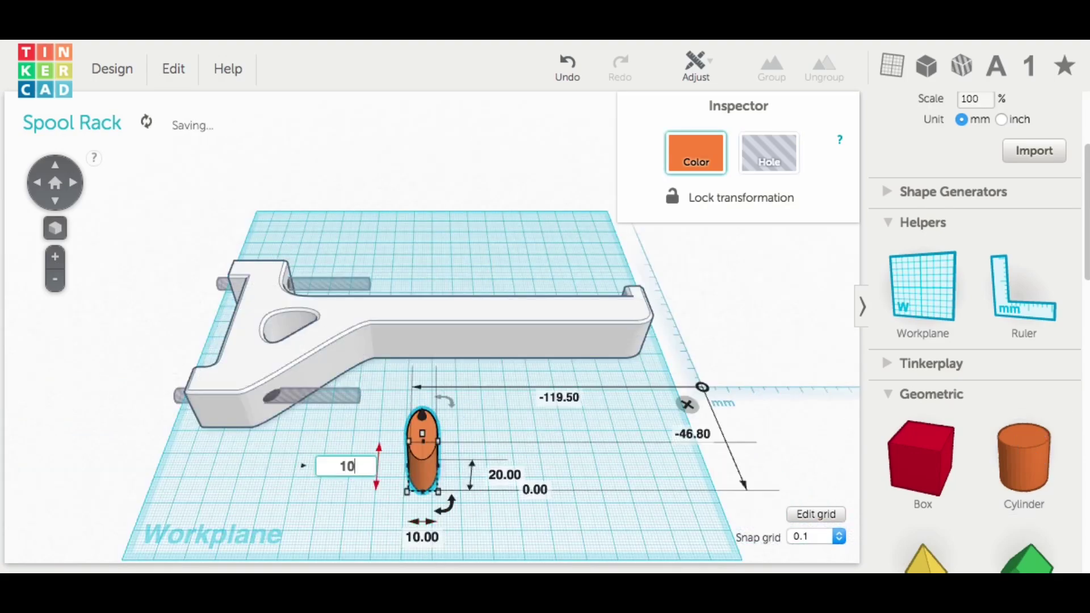
pyautogui.press('Return')
pyautogui.moveTo(422, 453); pyautogui.dragTo(422, 442)
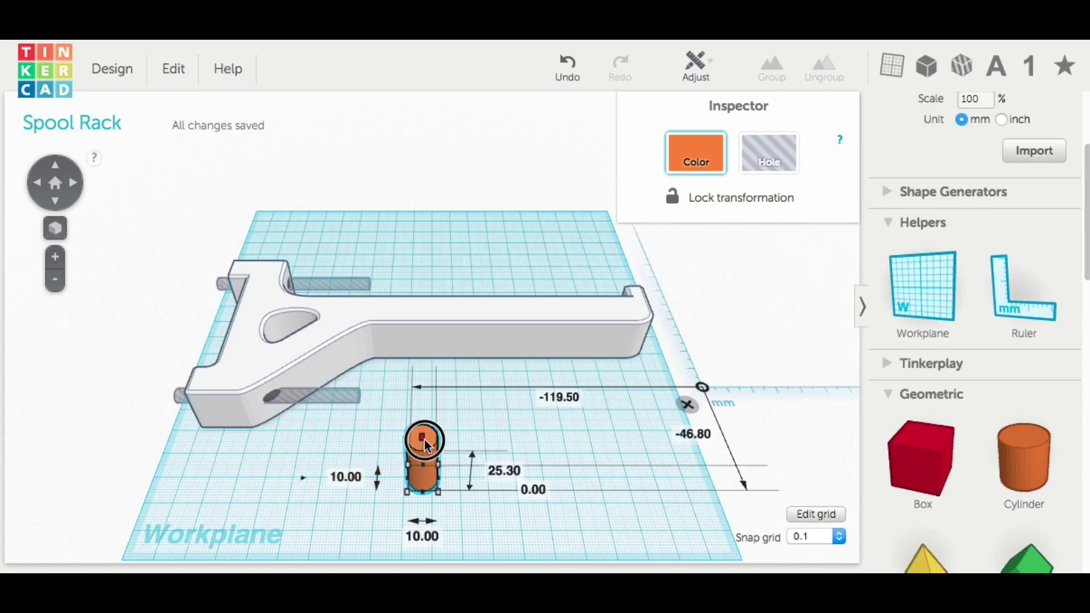
# Make it a hole, lay it on its side in the rack's front end at 5.60 mm elevation
pyautogui.click(779, 162)
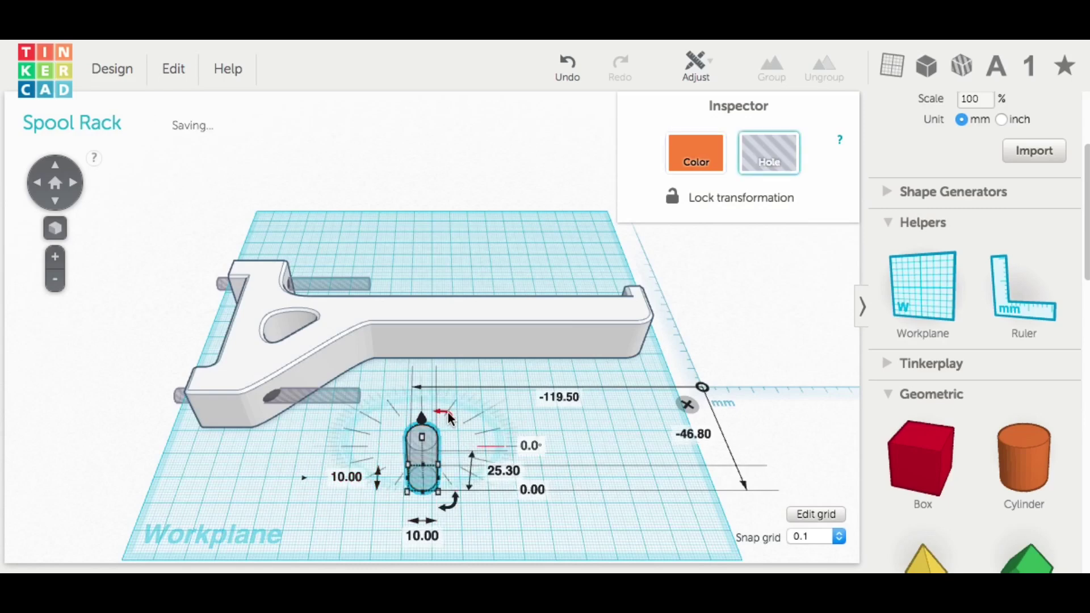
pyautogui.moveTo(449, 503); pyautogui.dragTo(498, 464)
pyautogui.moveTo(420, 449); pyautogui.dragTo(302, 390)
pyautogui.click(57, 228)
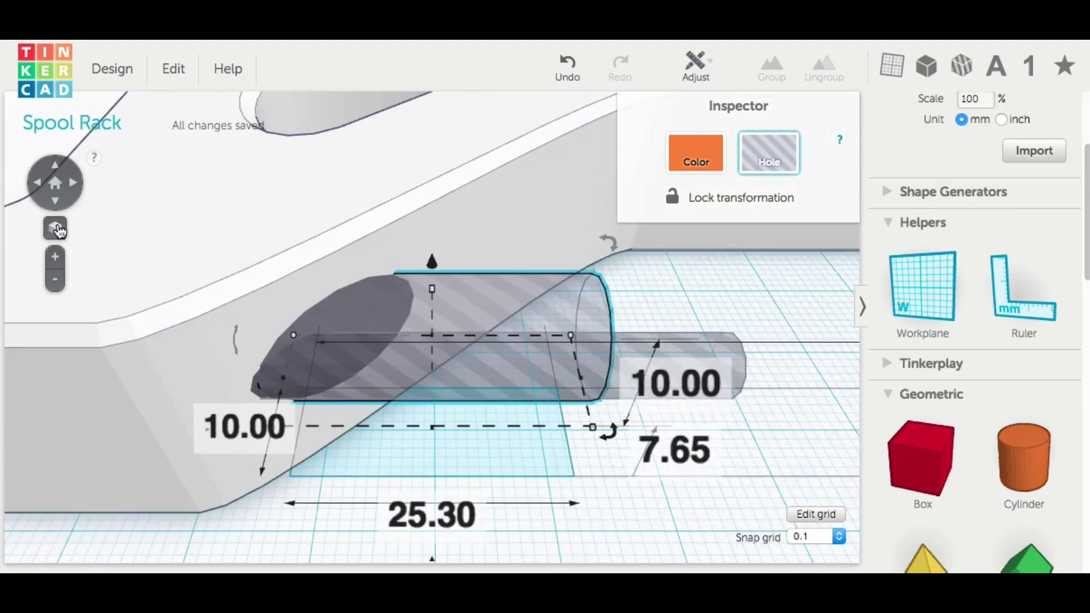
pyautogui.moveTo(431, 265); pyautogui.dragTo(431, 289)
pyautogui.moveTo(484, 335); pyautogui.dragTo(445, 345)
pyautogui.moveTo(731, 449); pyautogui.dragTo(524, 377, button='right')
# Make the 10 mm cylinder solid orange and shift it slightly left
pyautogui.click(706, 161)
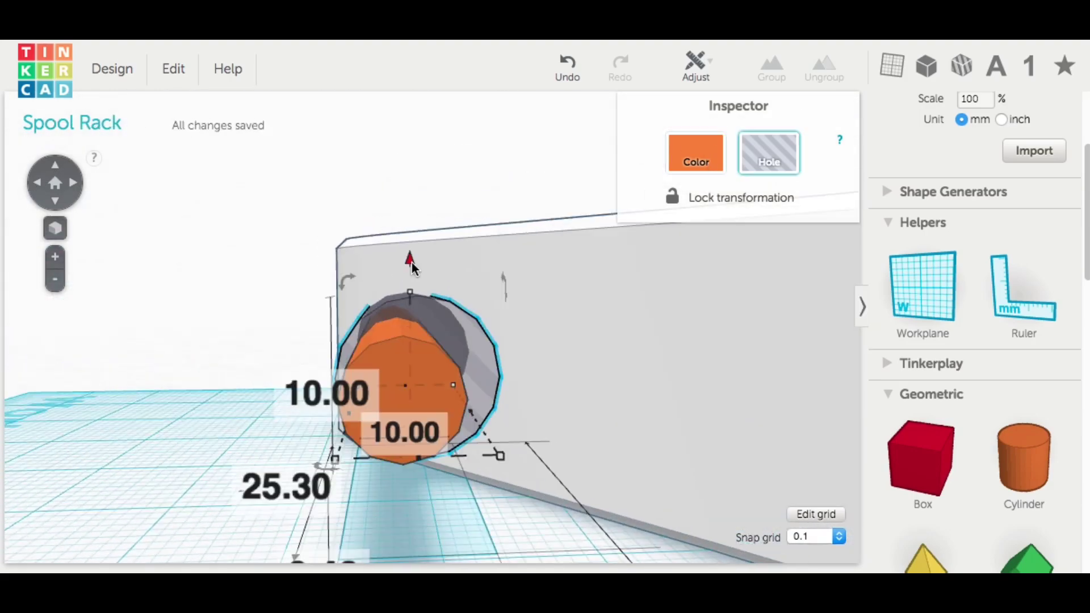
pyautogui.moveTo(411, 258); pyautogui.dragTo(412, 263)
pyautogui.moveTo(430, 320); pyautogui.dragTo(415, 321)
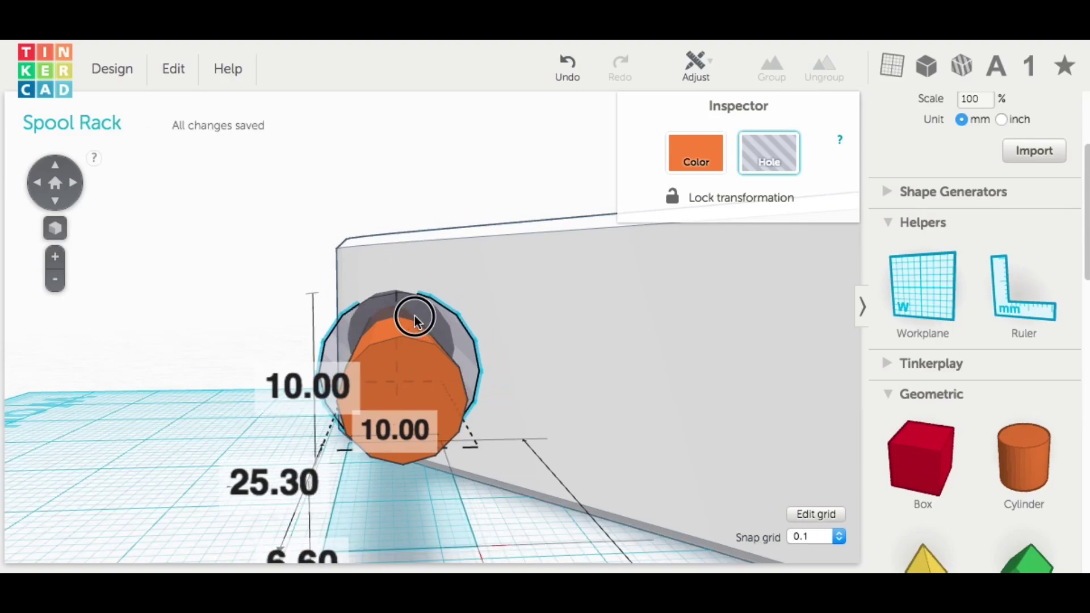
pyautogui.moveTo(414, 315); pyautogui.dragTo(765, 130, button='right')
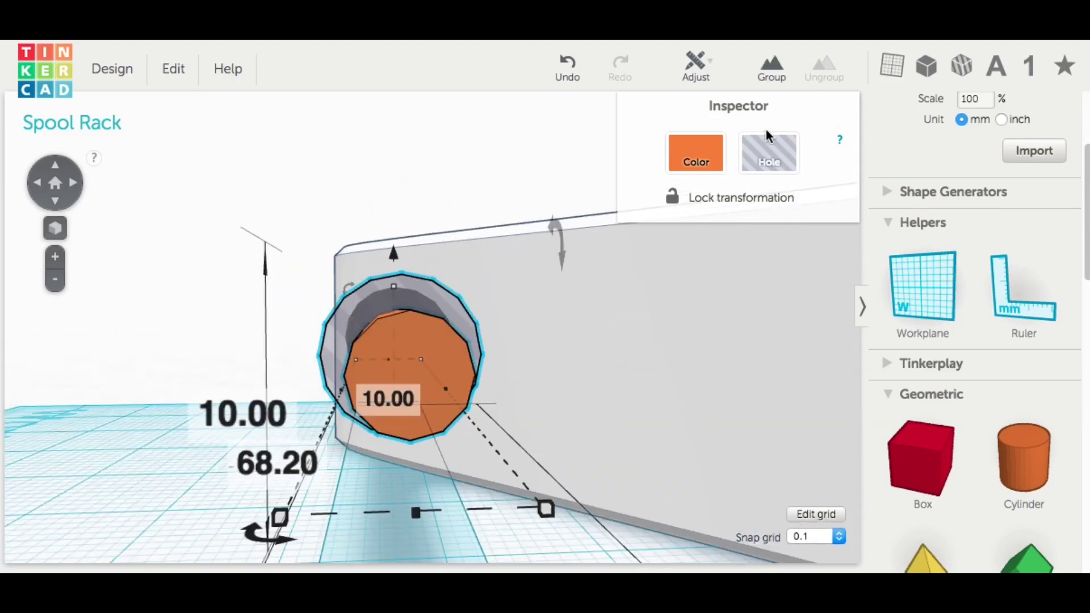
# Align the 10 mm cylinder concentrically with the 5 mm screw-hole rod
pyautogui.click(709, 60)
pyautogui.click(700, 101)
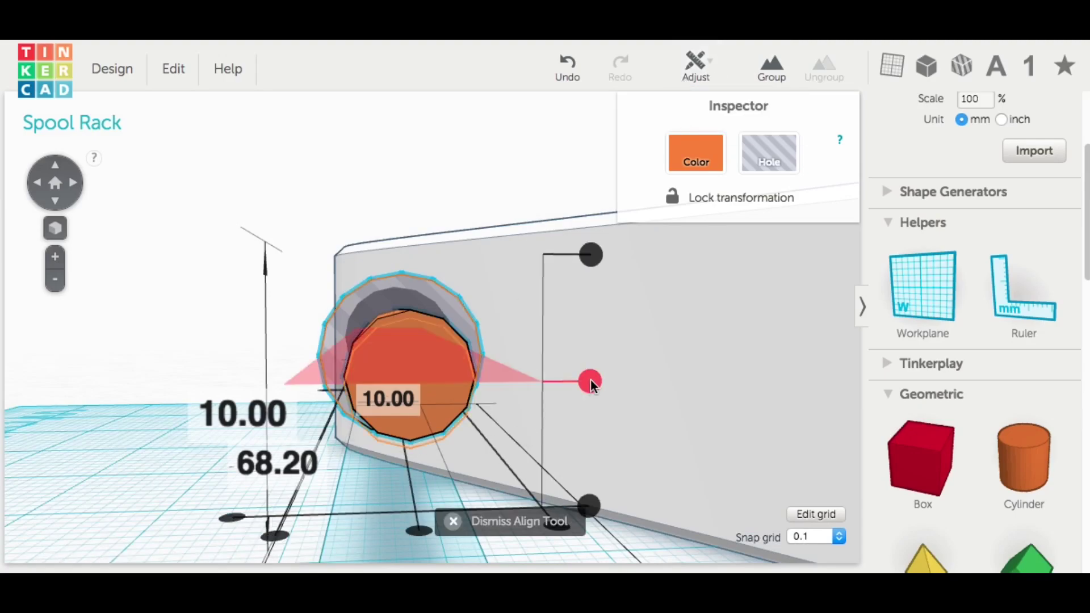
pyautogui.click(414, 530)
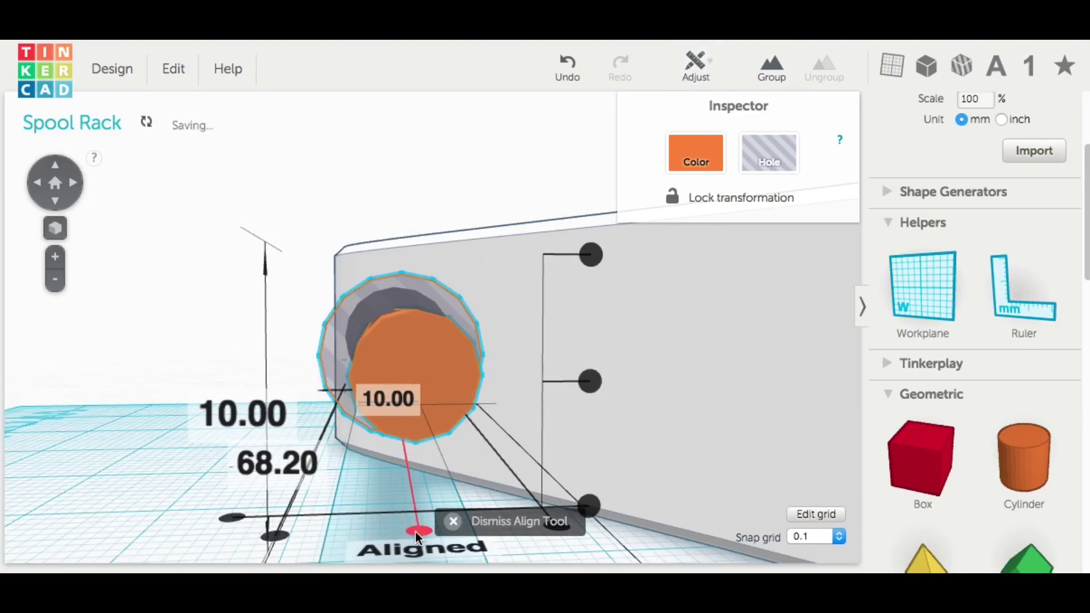
pyautogui.moveTo(280, 518); pyautogui.dragTo(241, 523, button='right')
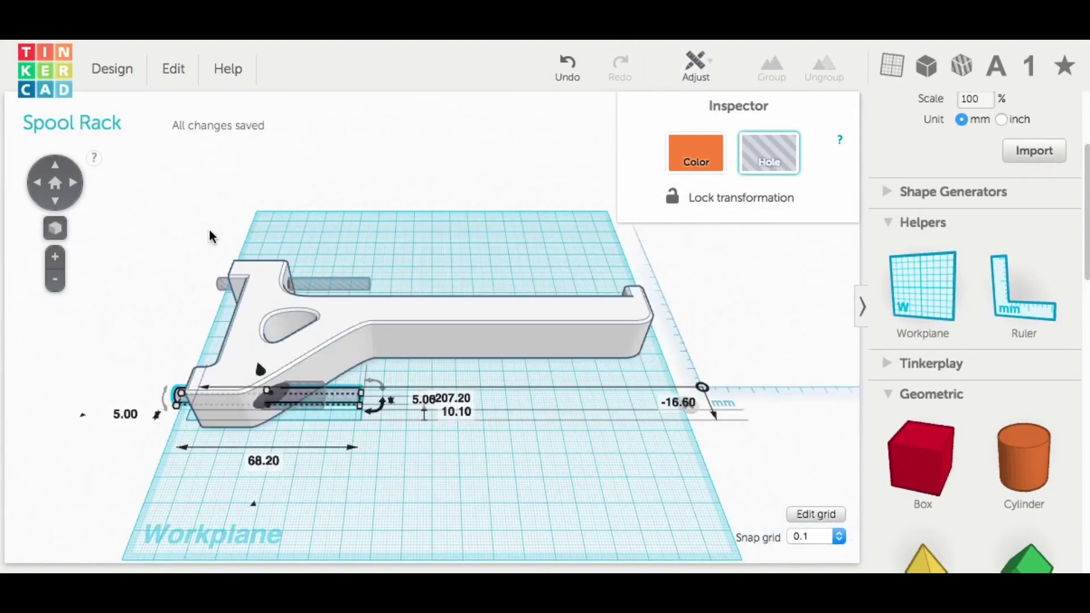
# Select all the rack's shapes and align them along one edge
pyautogui.moveTo(214, 236); pyautogui.dragTo(486, 433)
pyautogui.click(709, 63)
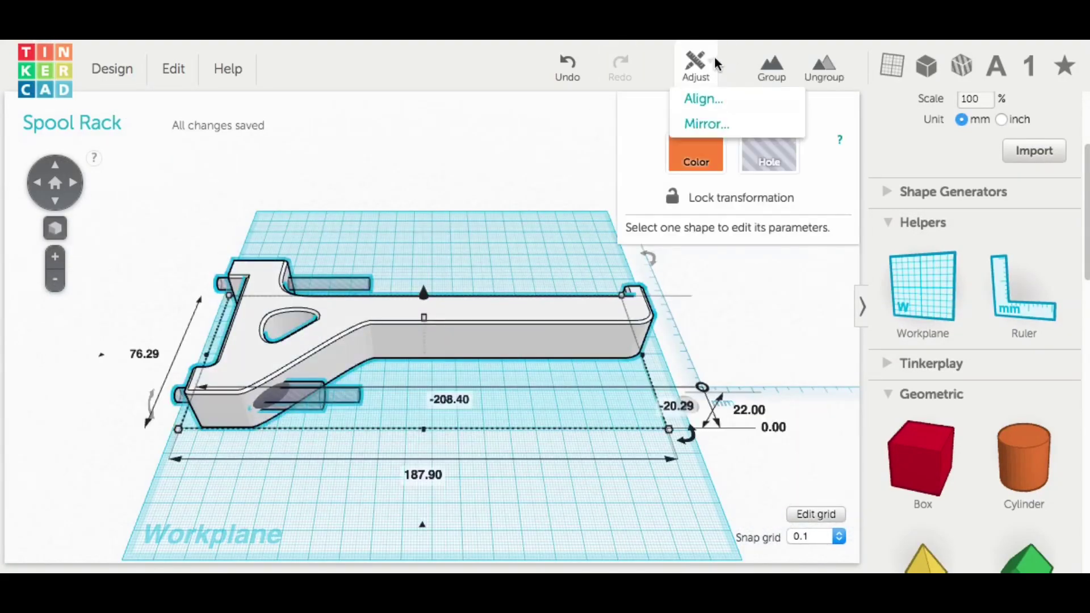
pyautogui.click(705, 97)
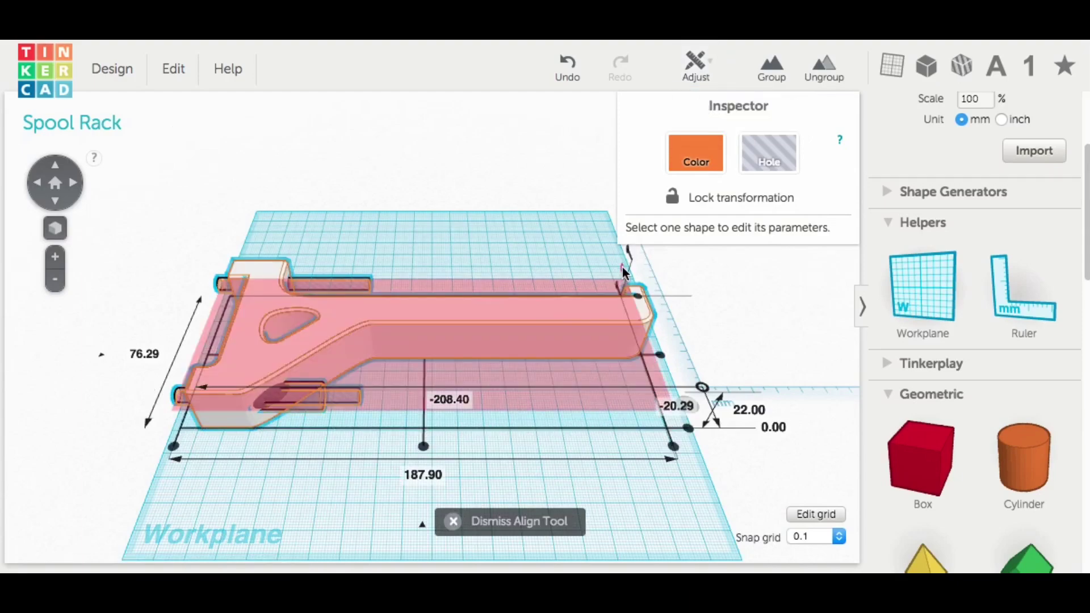
pyautogui.click(622, 267)
pyautogui.moveTo(274, 516)
pyautogui.mouseDown(button='right')
pyautogui.moveTo(591, 438)
pyautogui.moveTo(620, 360)
pyautogui.moveTo(292, 401)
pyautogui.moveTo(20, 388)
pyautogui.moveTo(318, 397)
pyautogui.moveTo(270, 479)
pyautogui.moveTo(264, 534)
pyautogui.mouseUp(button='right')
# Group all shapes into one part, cutting the counterbored screw holes
pyautogui.moveTo(182, 220); pyautogui.dragTo(420, 423)
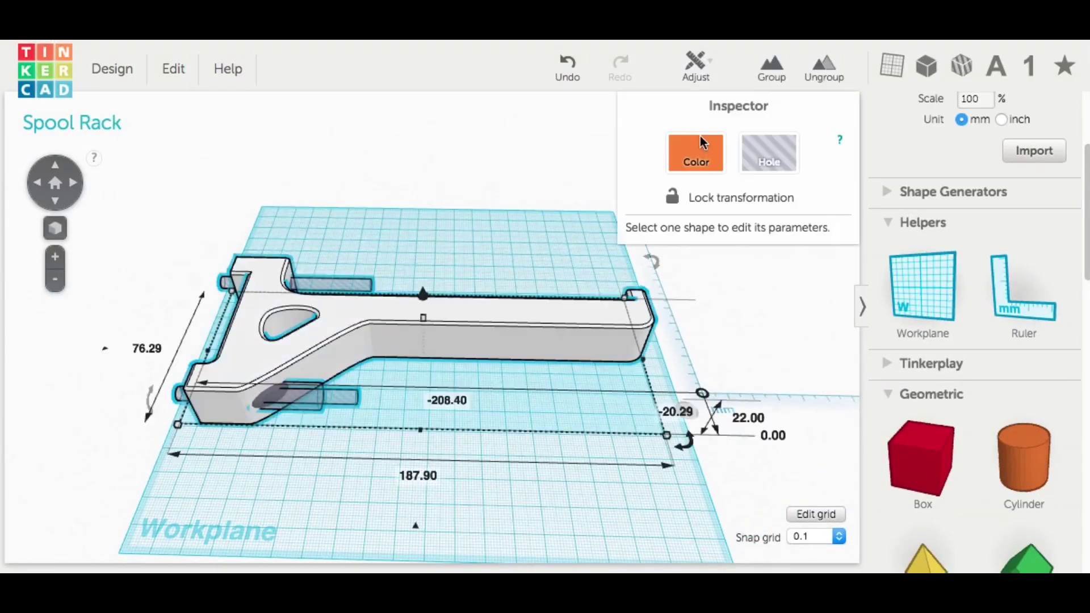
pyautogui.click(774, 67)
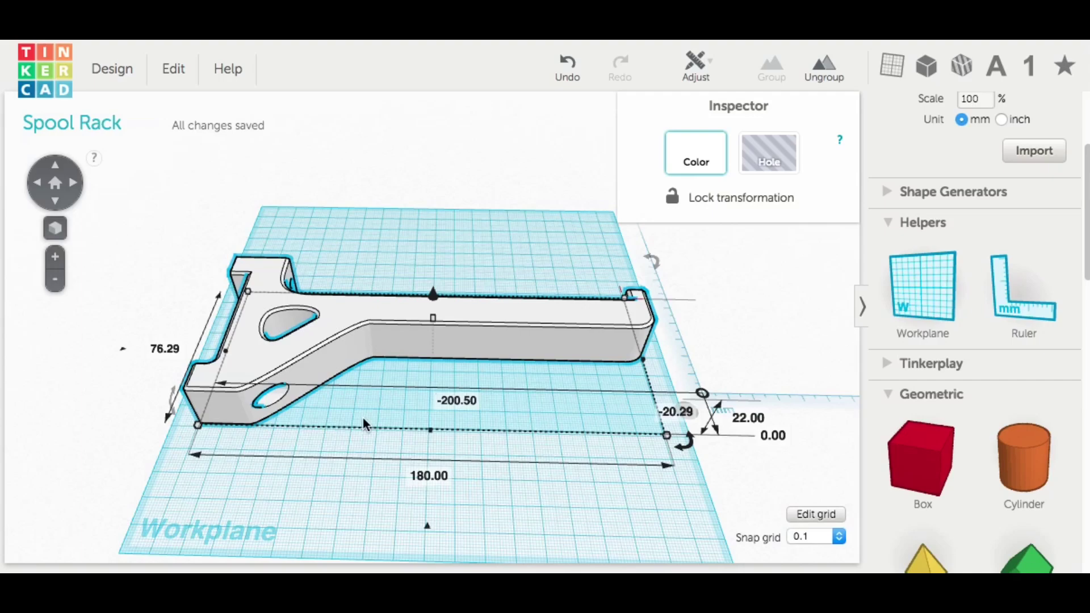
pyautogui.moveTo(305, 417); pyautogui.dragTo(456, 351, button='right')
pyautogui.scroll(5, 456, 352)
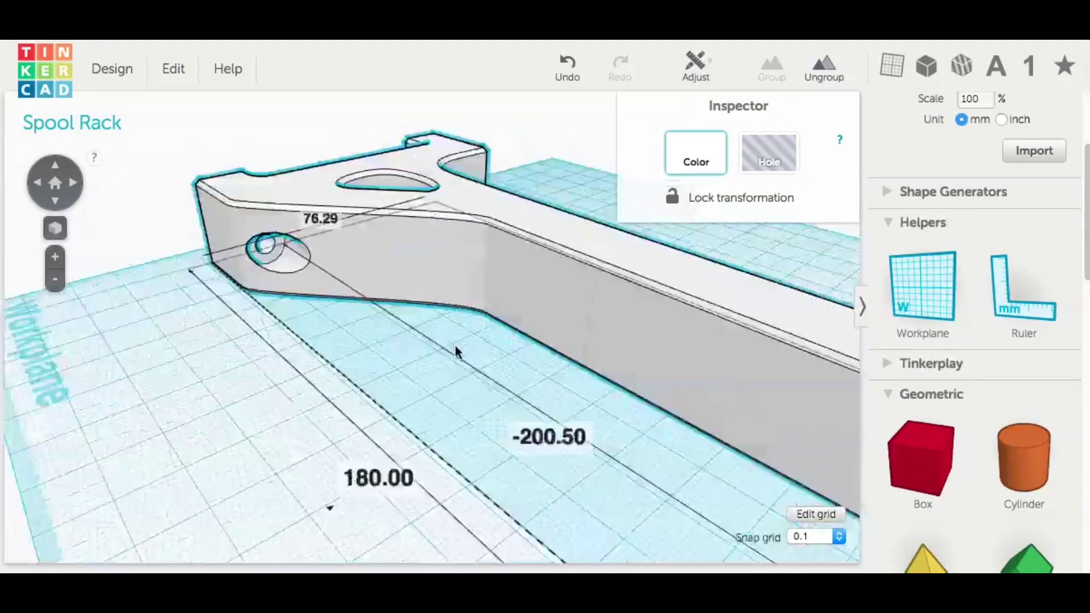
# Export the spool rack from the Design menu as an STL for 3D printing
pyautogui.click(55, 183)
pyautogui.click(112, 68)
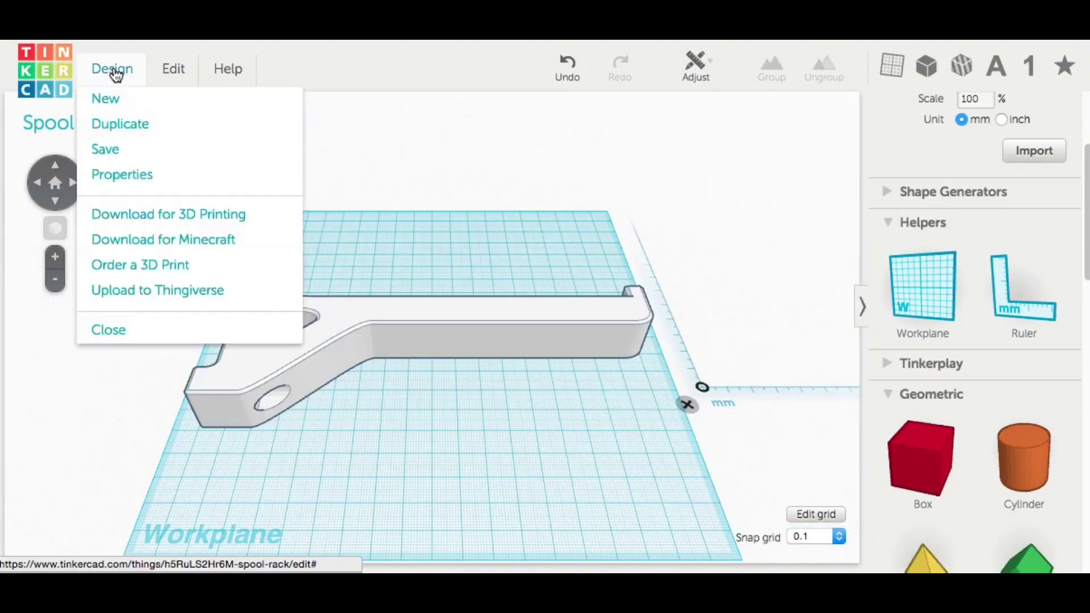
pyautogui.click(166, 213)
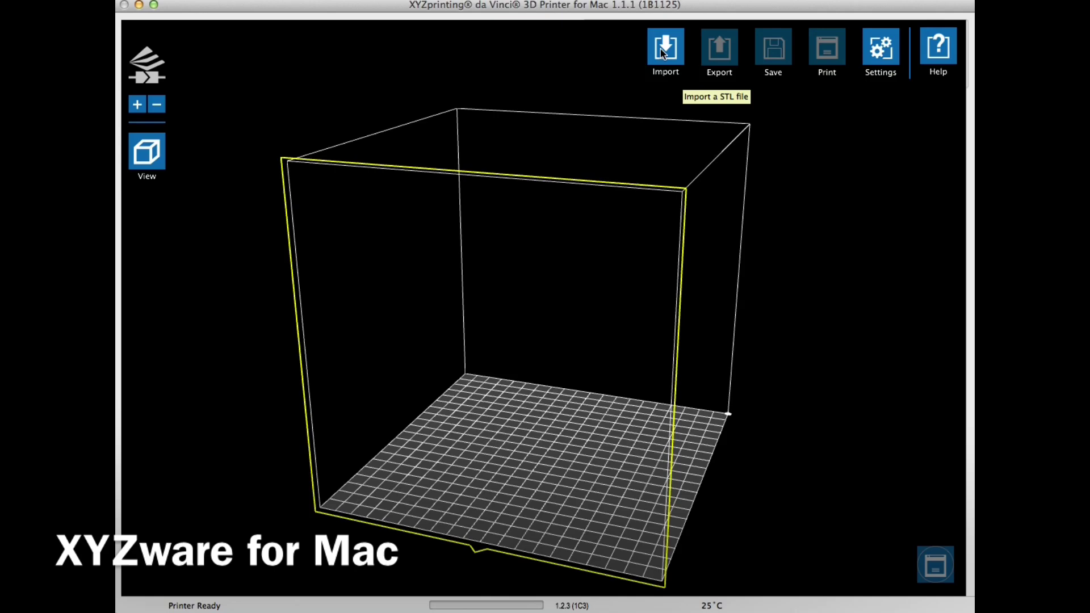
# Import spool_bracket.stl and a second copy onto the XYZware bed
pyautogui.click(661, 53)
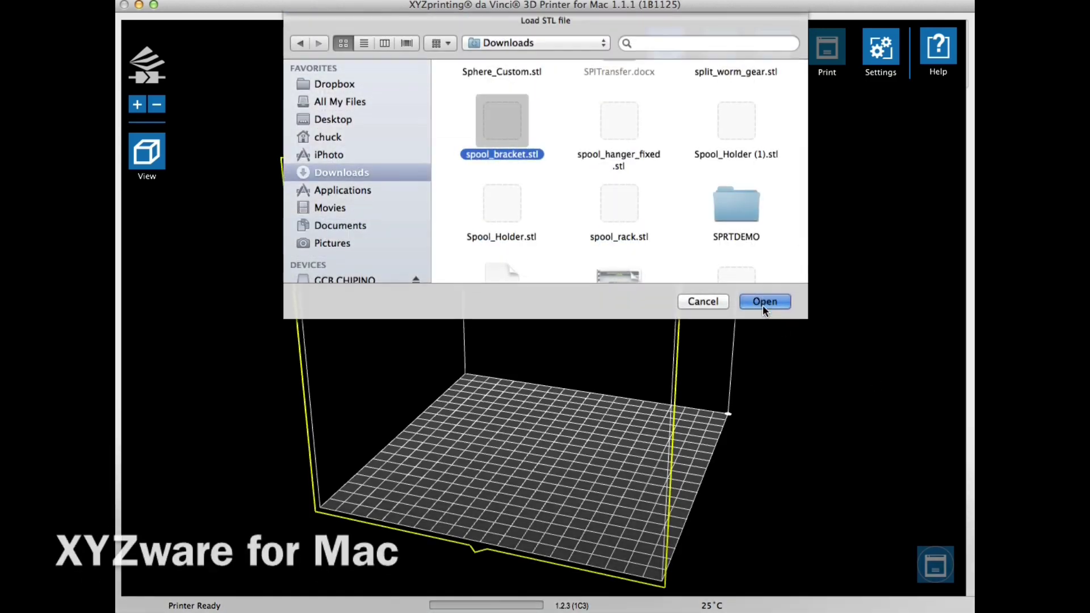
pyautogui.click(761, 305)
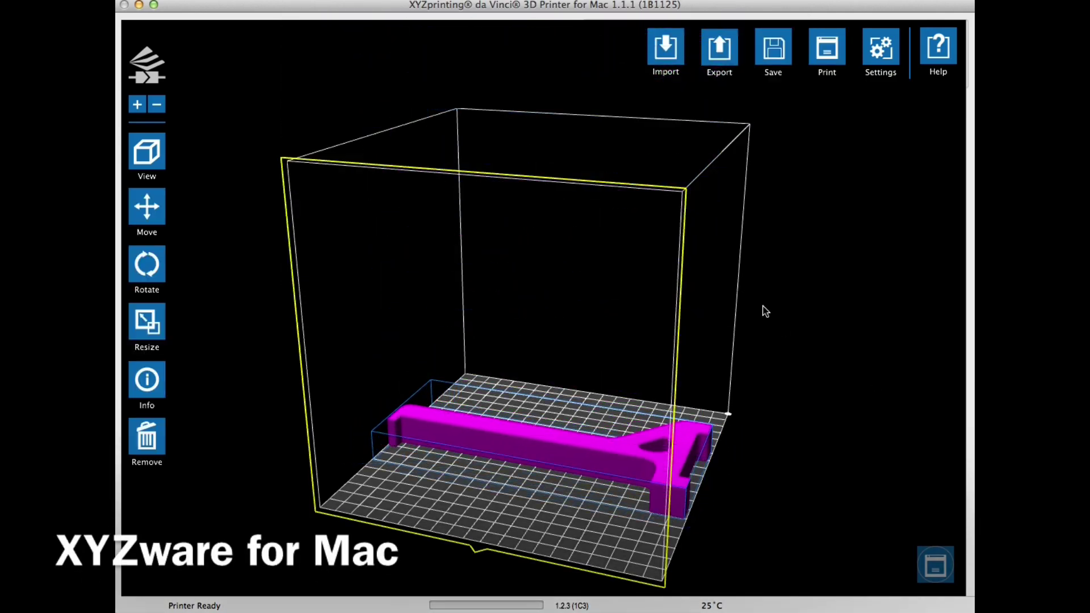
pyautogui.click(666, 54)
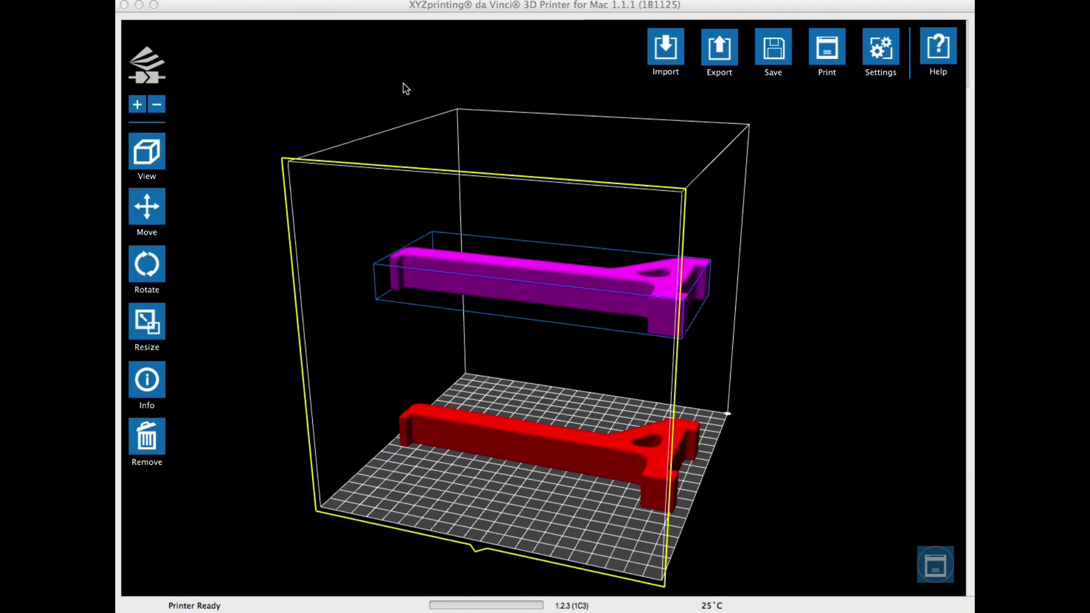
# Rotate one part 257° and the other 90° on the bed
pyautogui.click(143, 276)
pyautogui.moveTo(209, 368)
pyautogui.mouseDown()
pyautogui.moveTo(223, 374)
pyautogui.moveTo(210, 383)
pyautogui.moveTo(197, 366)
pyautogui.mouseUp()
pyautogui.click(634, 460)
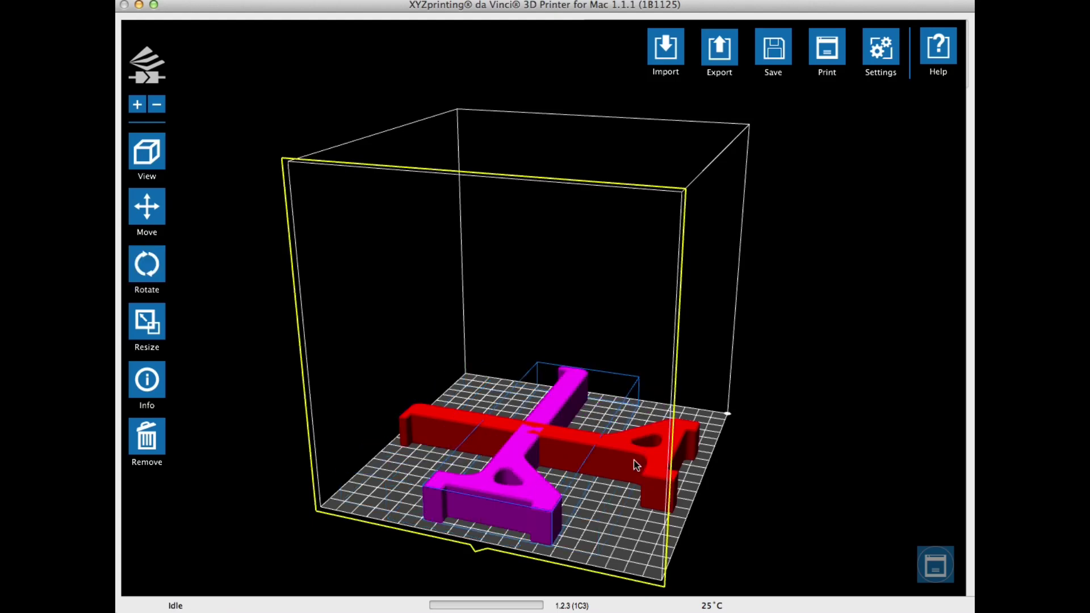
pyautogui.click(137, 264)
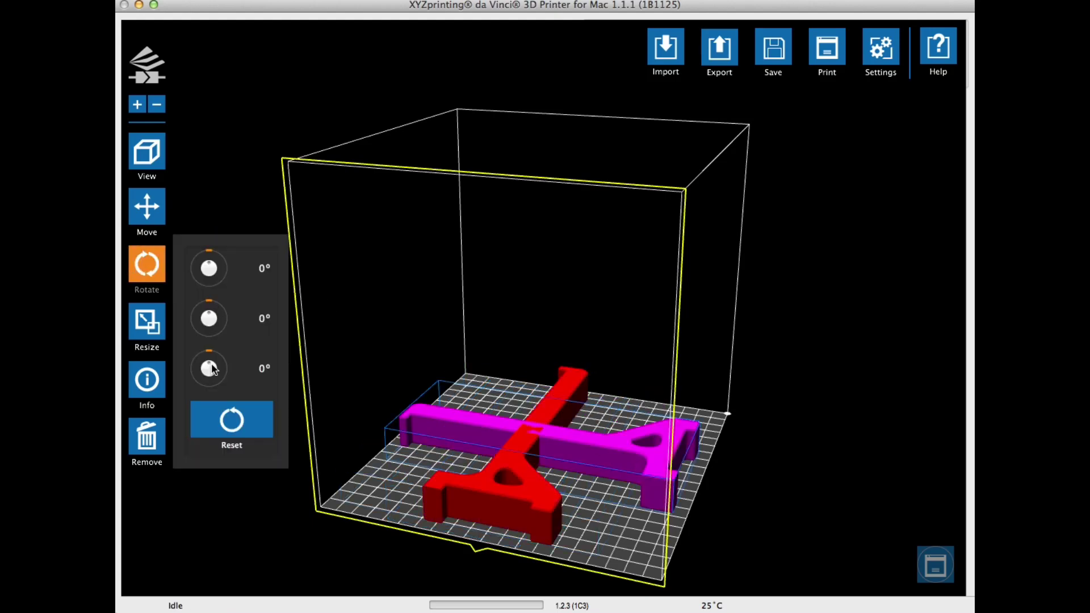
pyautogui.moveTo(211, 369); pyautogui.dragTo(219, 376)
# Move the parts side by side, to X 129.3 mm and 59.6 mm
pyautogui.click(147, 207)
pyautogui.moveTo(233, 207); pyautogui.dragTo(263, 210)
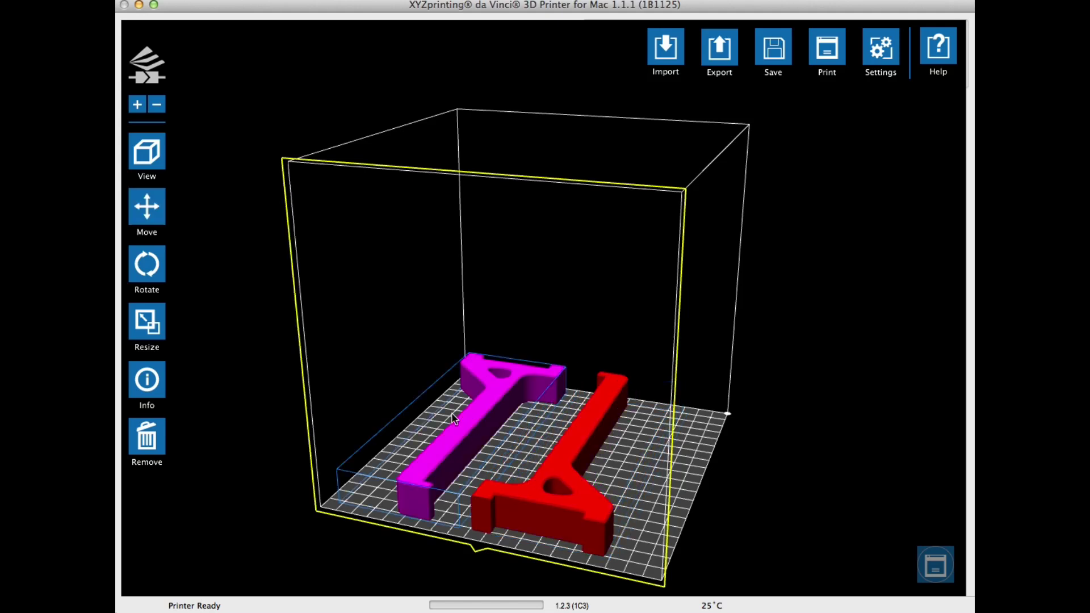
pyautogui.click(160, 210)
pyautogui.moveTo(214, 207); pyautogui.dragTo(218, 213)
pyautogui.click(360, 427)
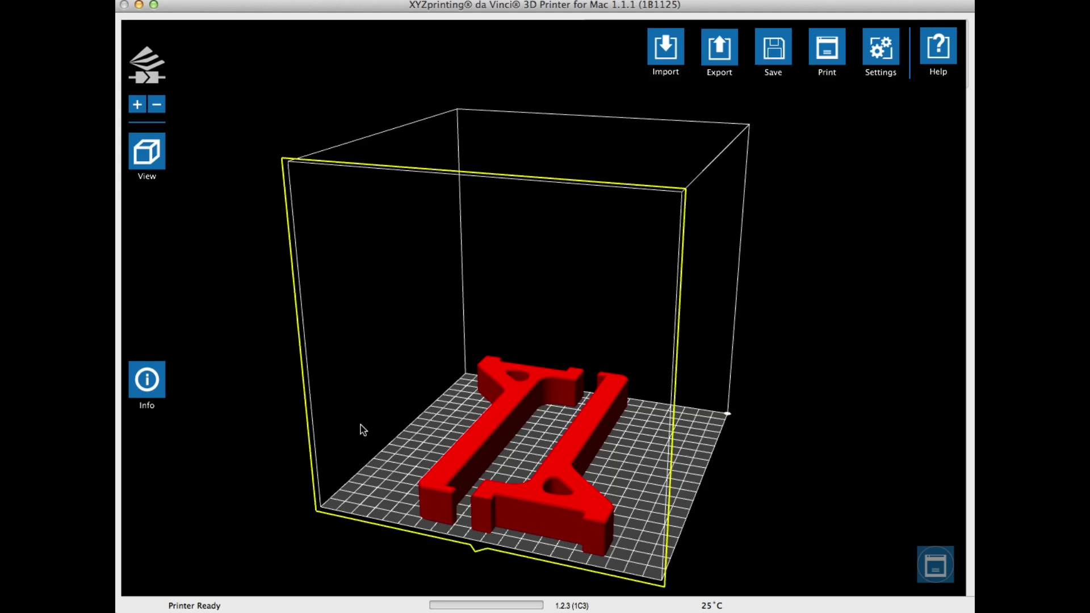
# Slice both parts with Large (50%) 3D density and Thick shells
pyautogui.click(719, 59)
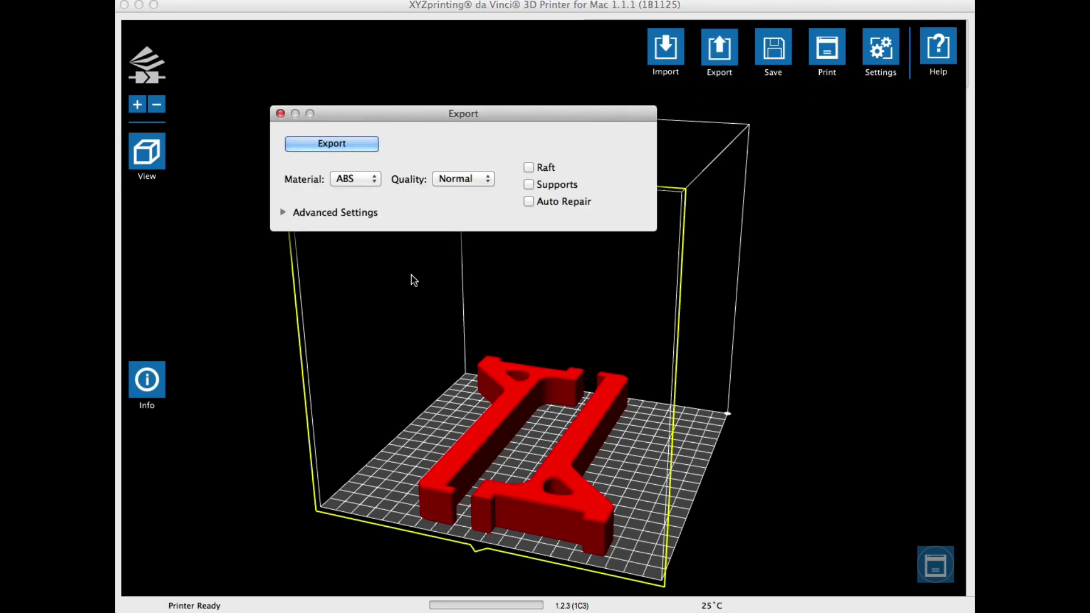
pyautogui.click(291, 213)
pyautogui.moveTo(437, 329); pyautogui.dragTo(583, 337)
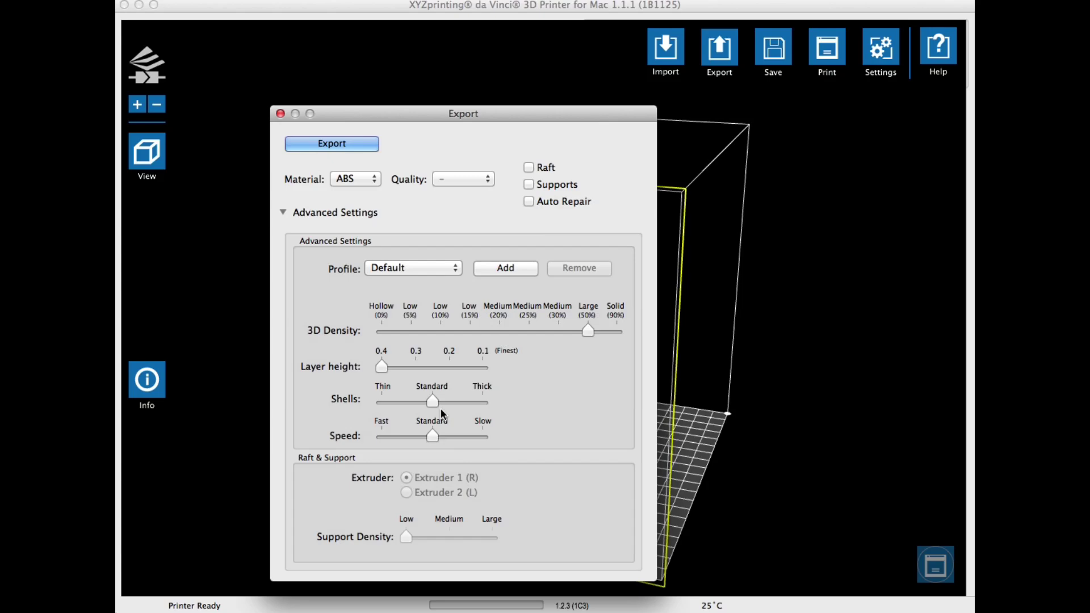
pyautogui.click(475, 401)
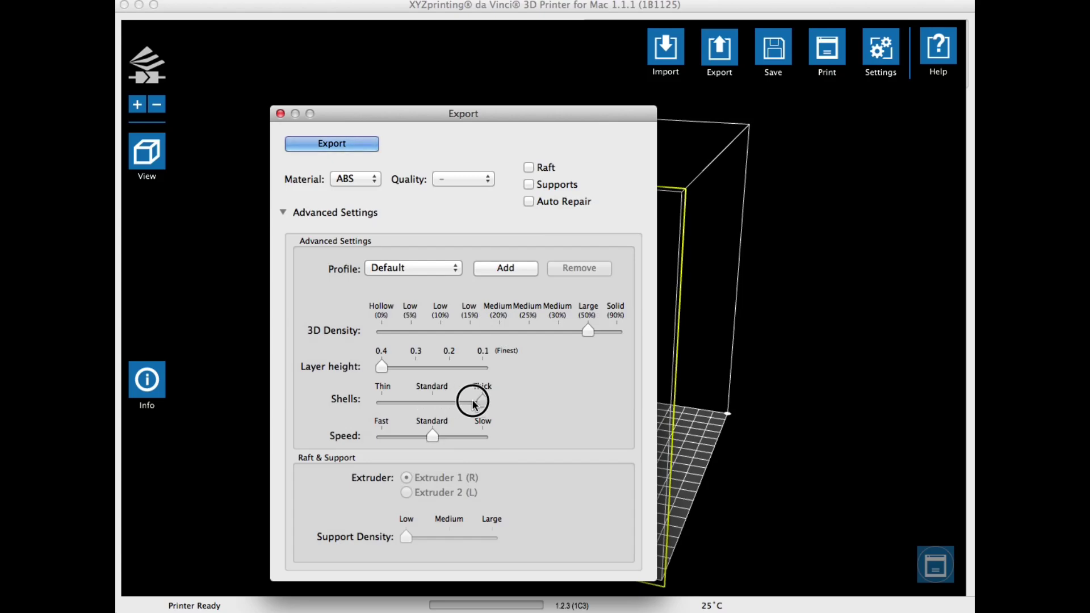
pyautogui.click(334, 143)
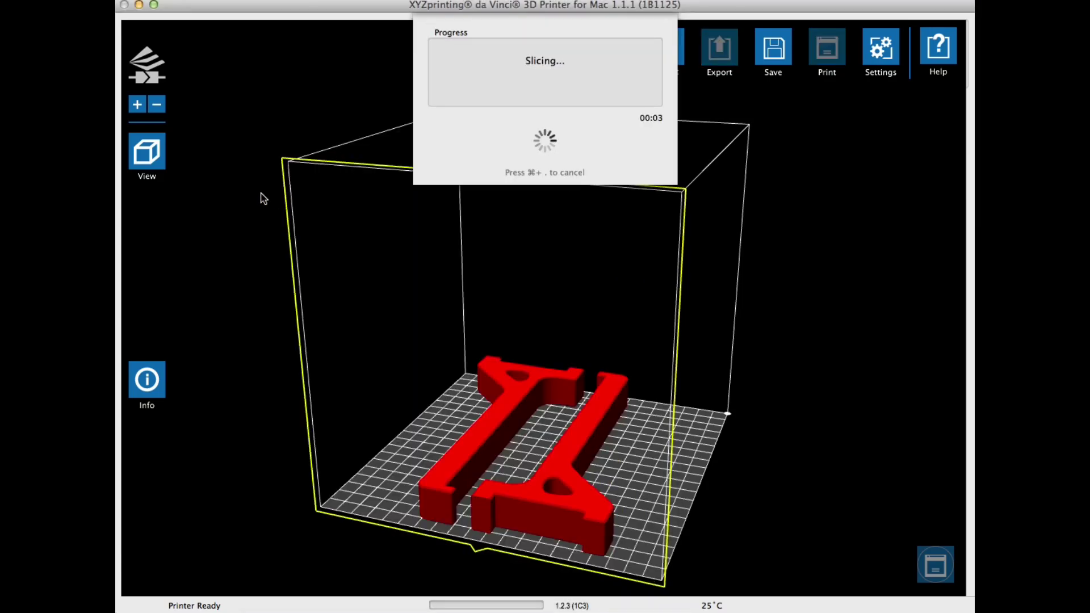